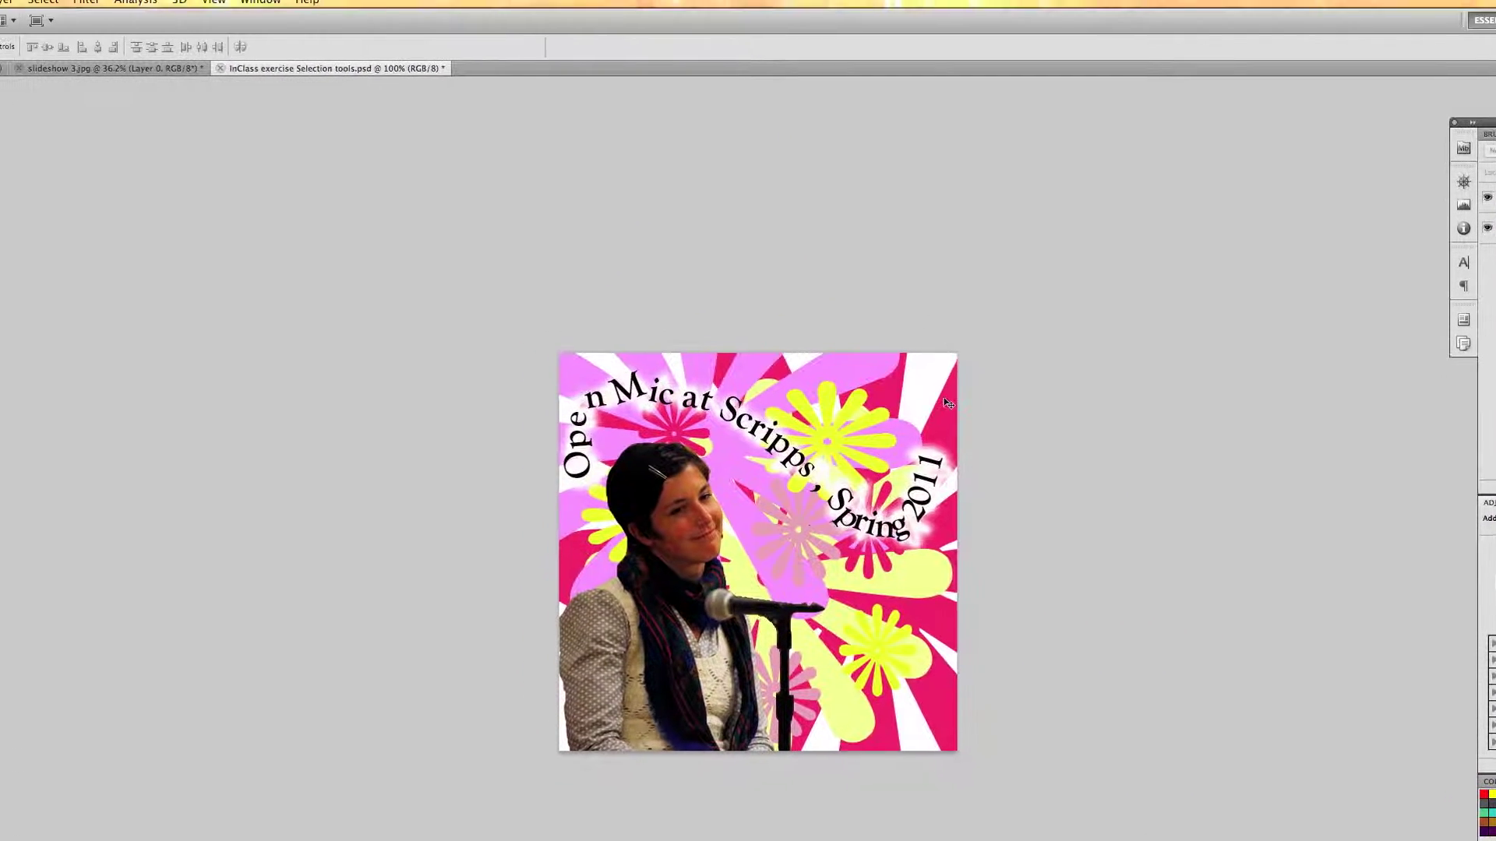
Compare the flyer in InClass exercise_Background.psd with the photo in slideshow 3.jpg, ending on the photo.
left_click(215, 80)
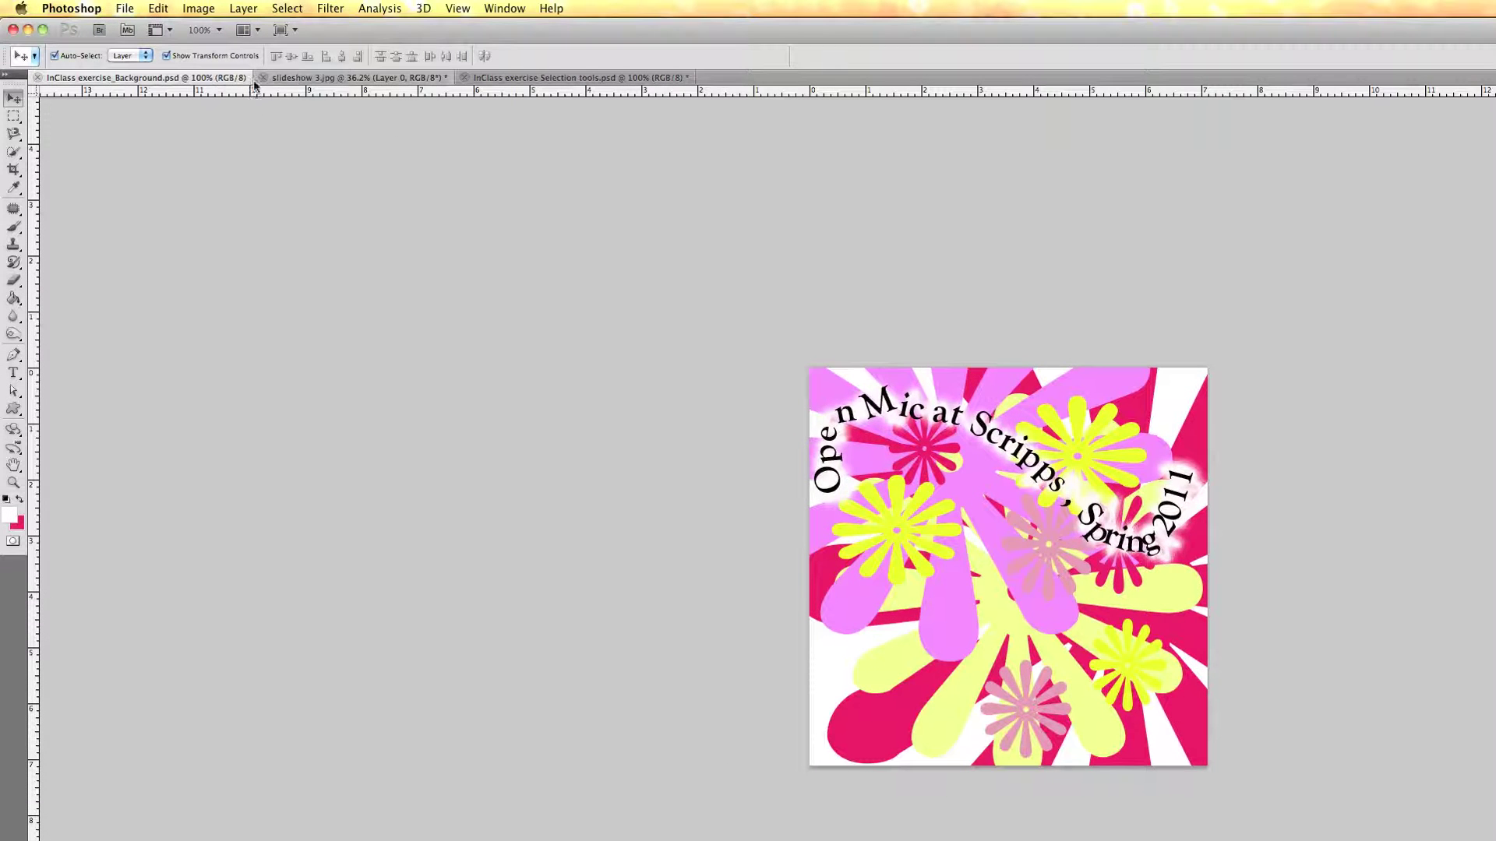
left_click(305, 78)
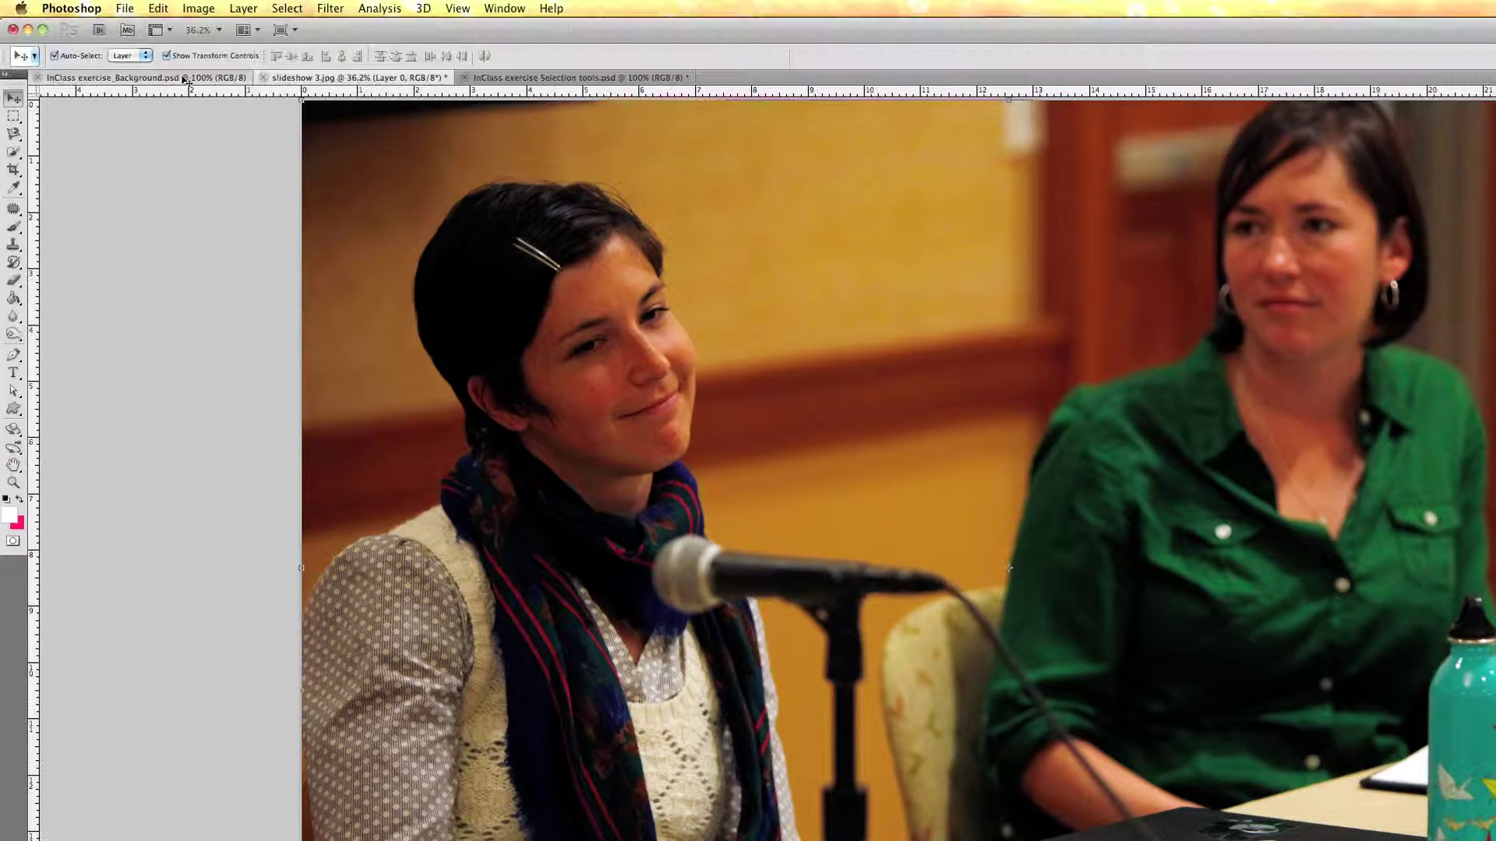
left_click(187, 78)
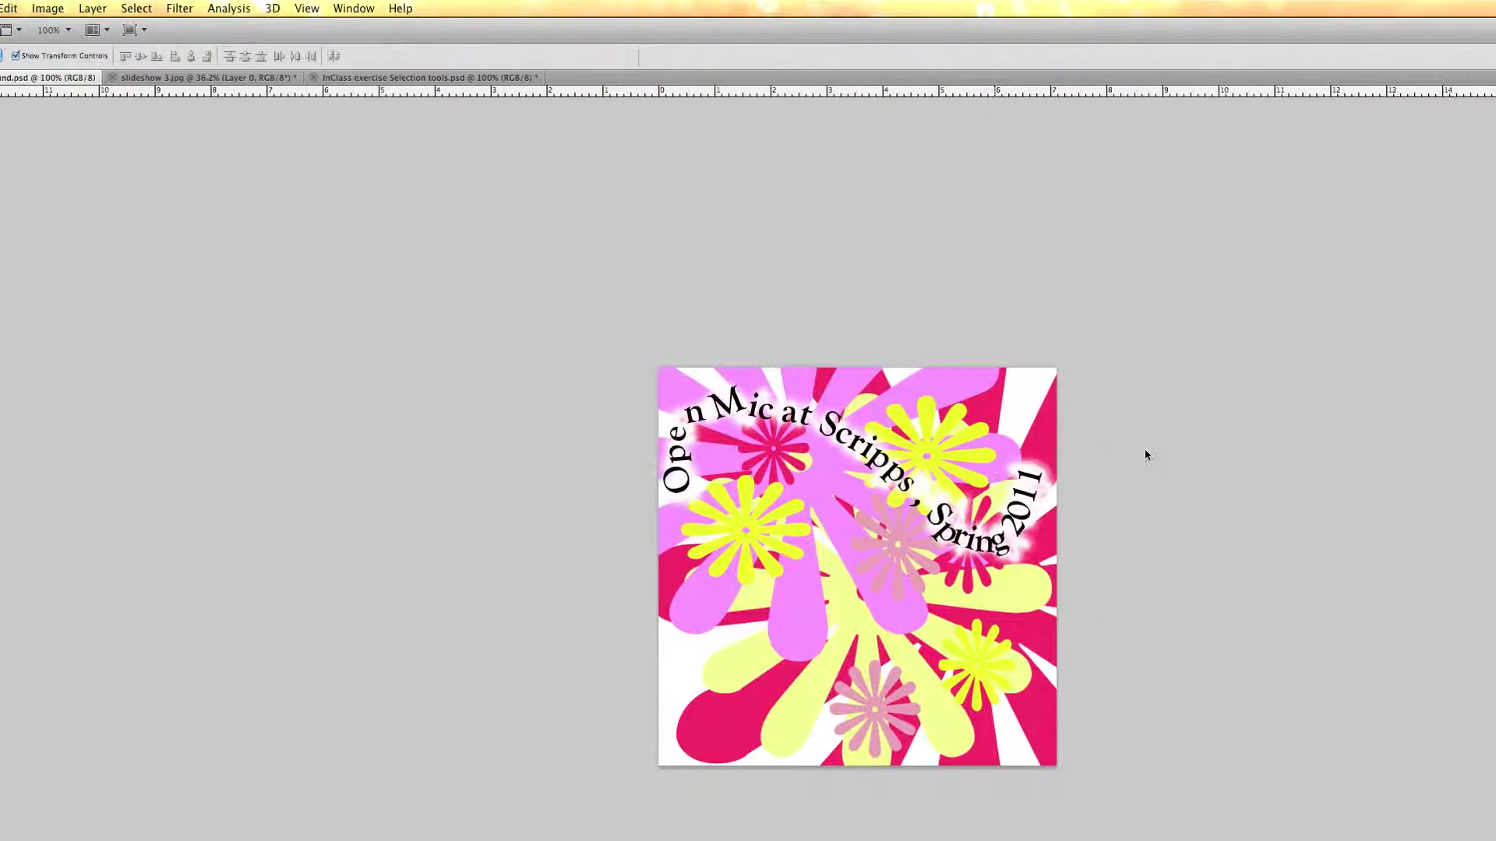
left_click(394, 77)
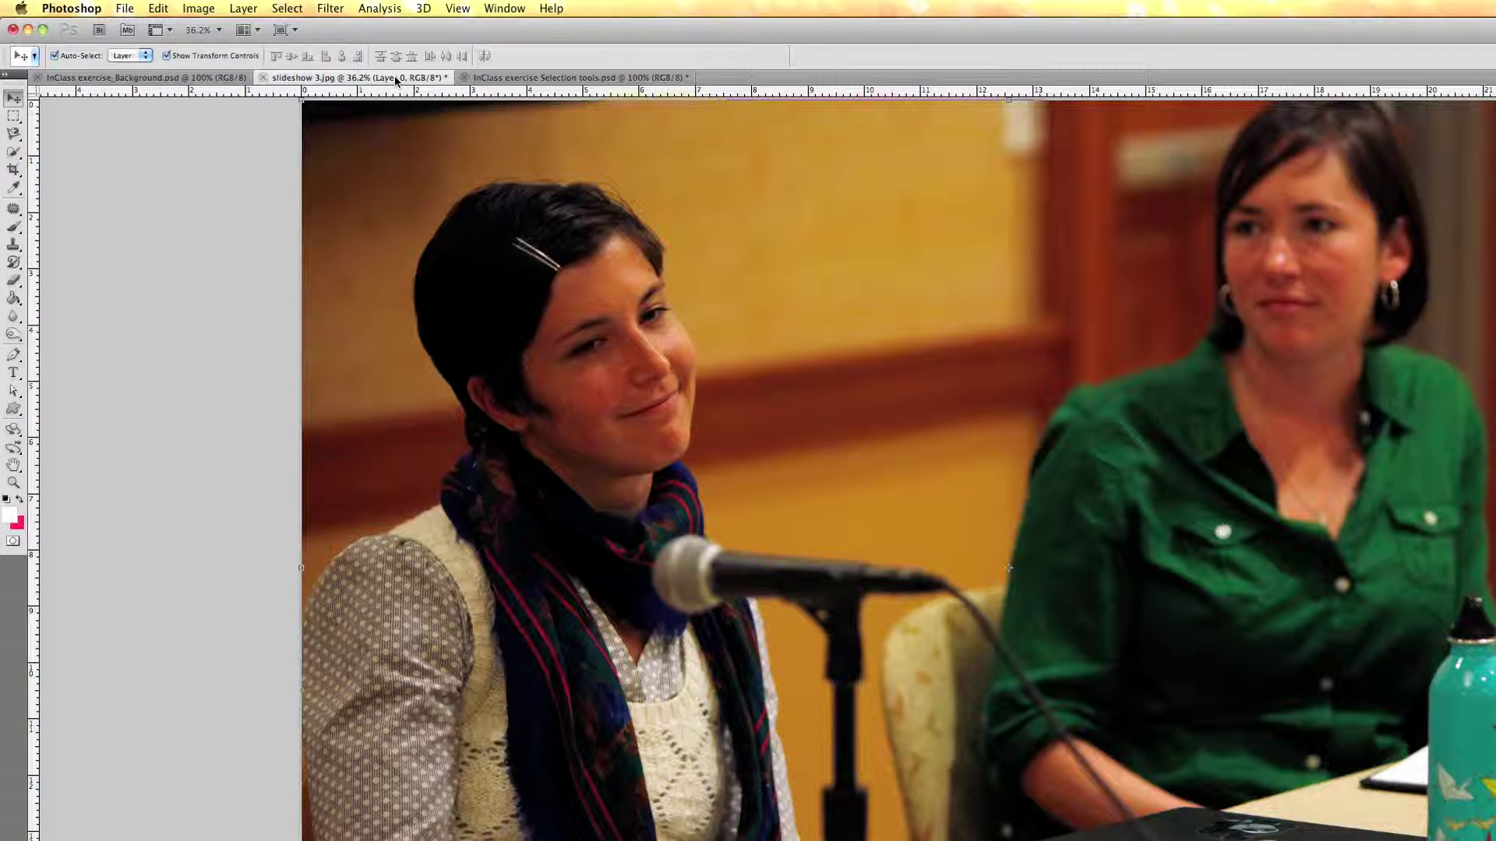
Try freehand Lasso selections on the yellow wall between the two seated women.
left_click(15, 136)
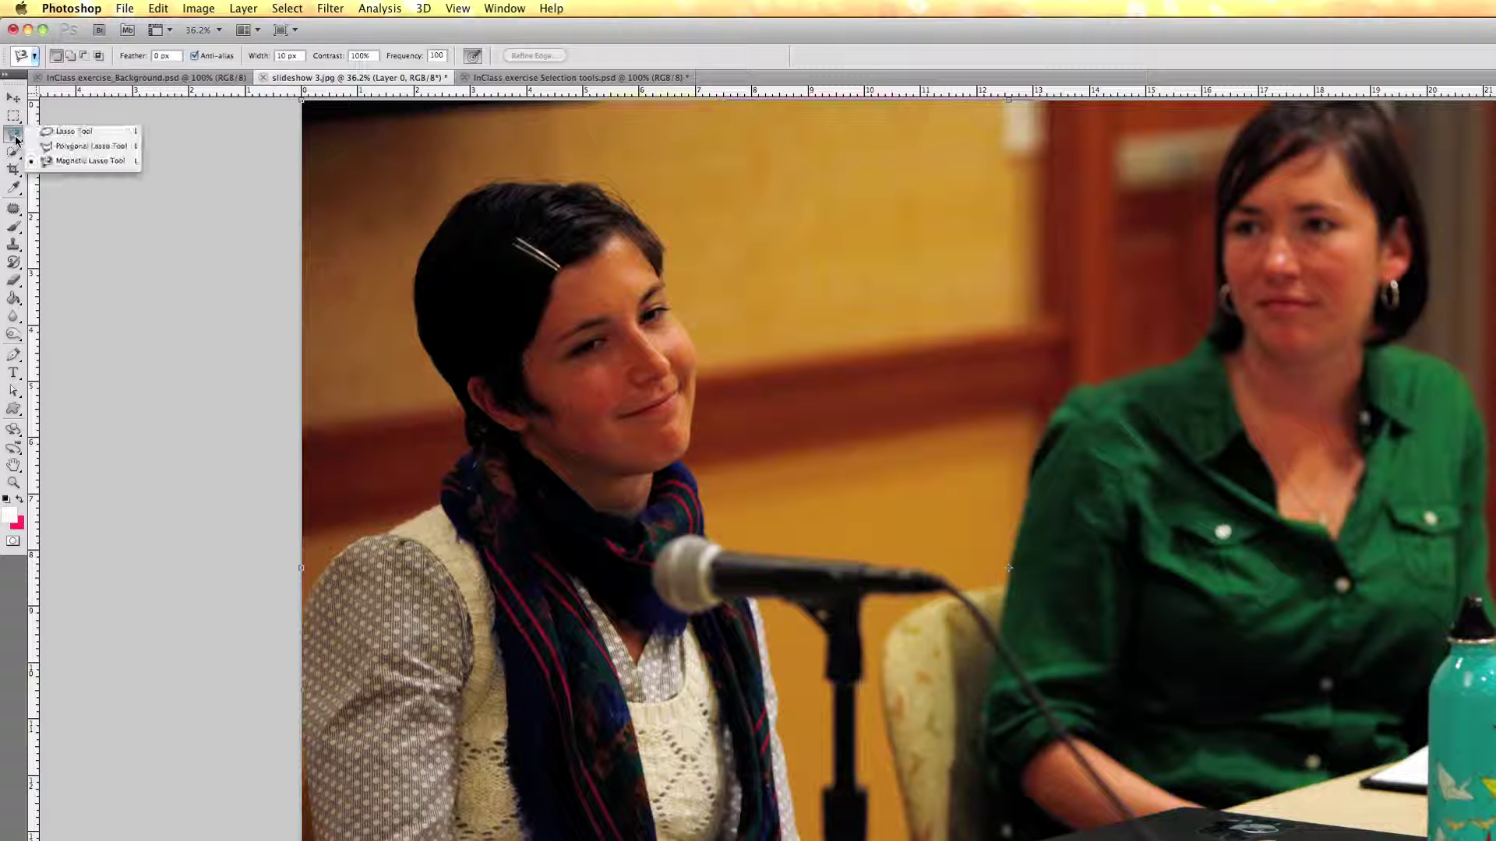
left_click(73, 134)
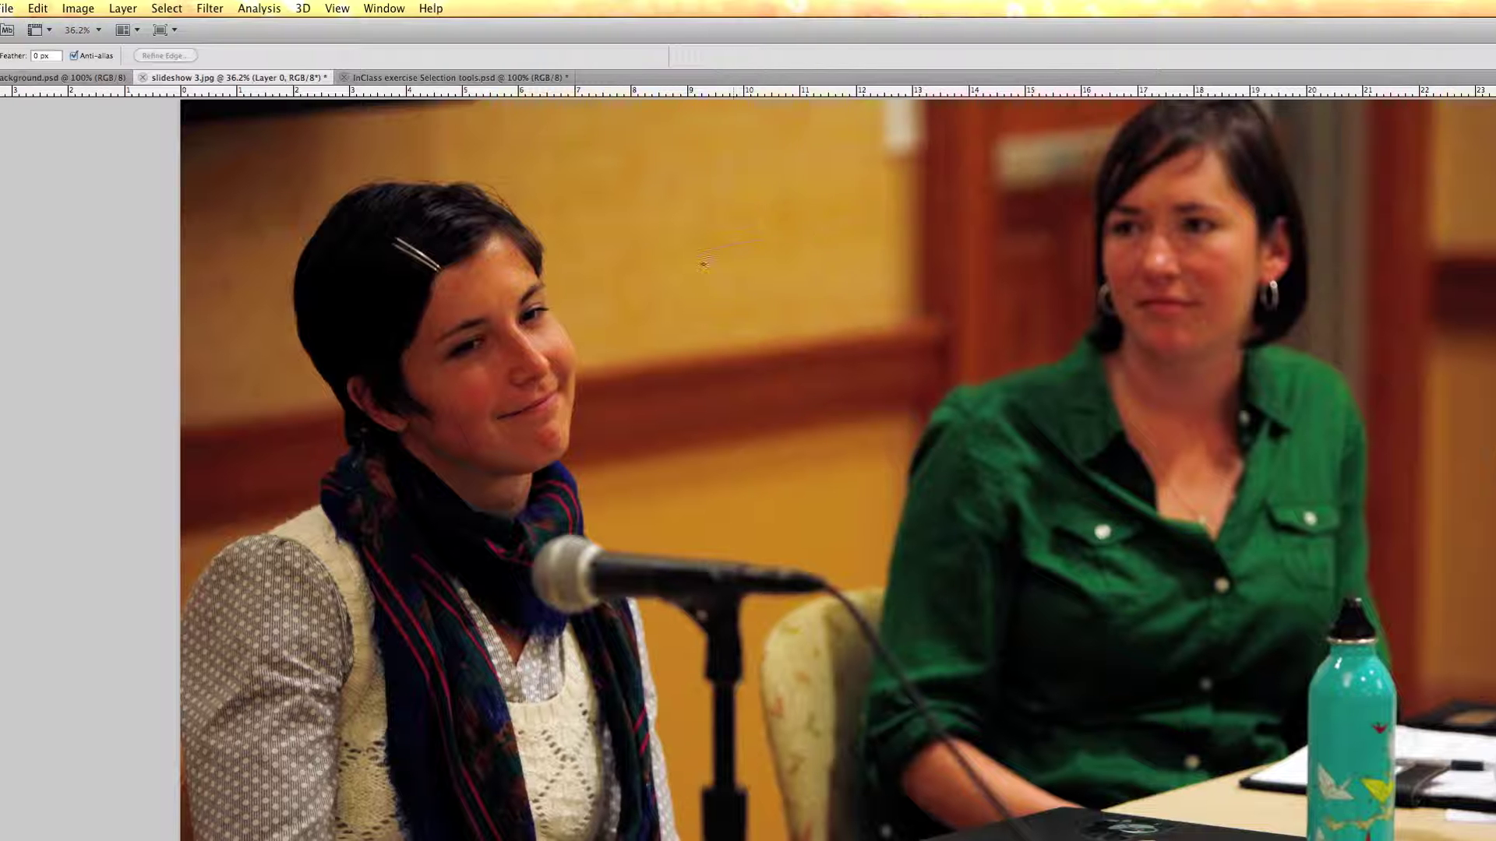
mouse_move(704, 264)
left_mouse_down()
mouse_move(678, 296)
mouse_move(740, 337)
mouse_move(822, 288)
mouse_move(777, 237)
mouse_move(744, 247)
left_mouse_up()
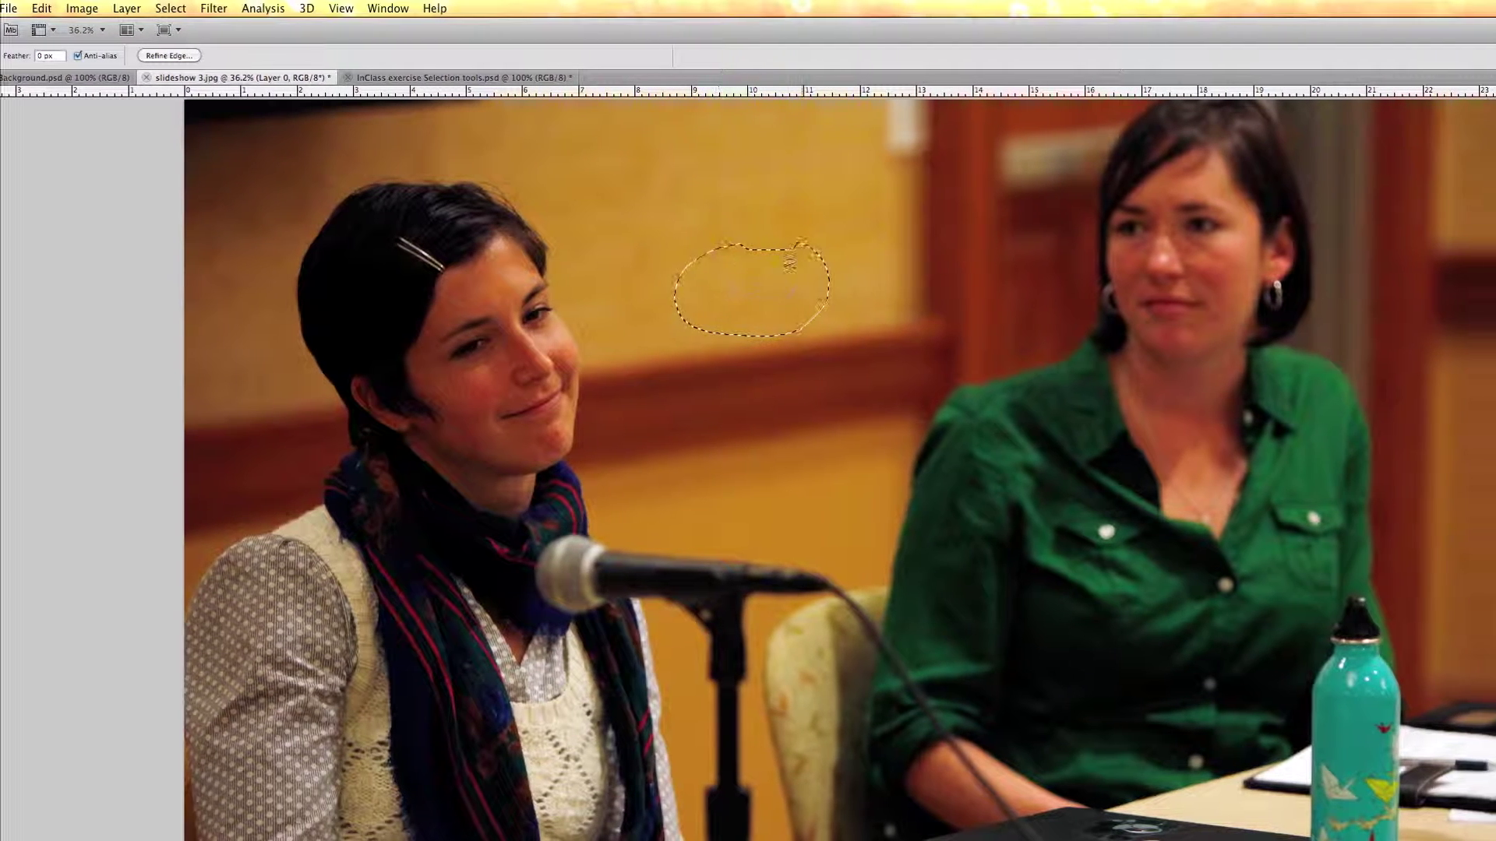
mouse_move(743, 236)
left_mouse_down()
mouse_move(786, 185)
mouse_move(716, 196)
mouse_move(706, 248)
mouse_move(752, 250)
left_mouse_up()
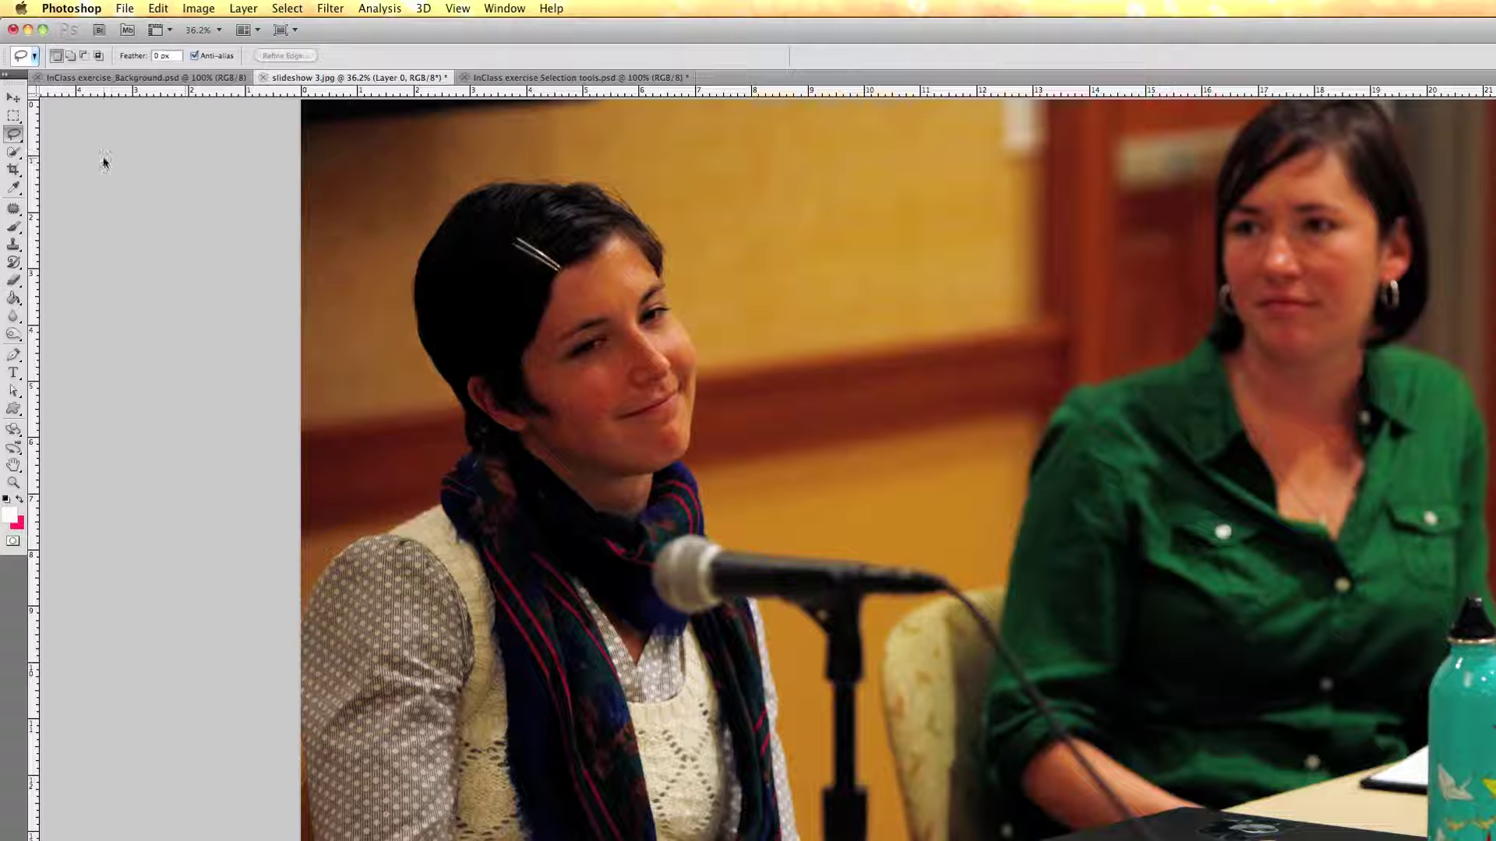
Try the Polygonal Lasso on the yellow wall and on the teal water bottle, clearing each selection.
left_click_drag(9, 138, 59, 159)
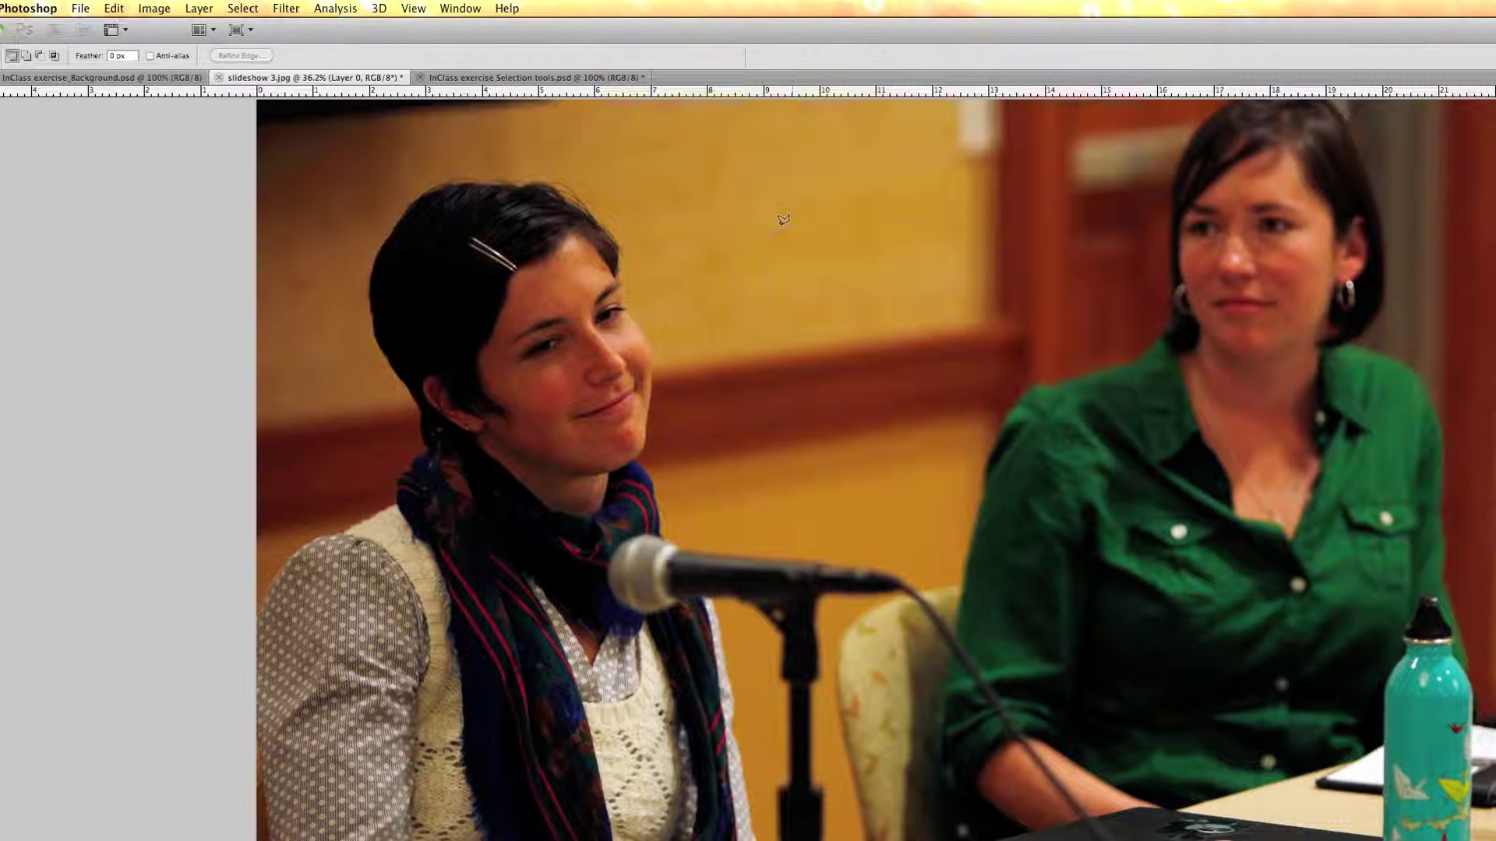
left_click(776, 226)
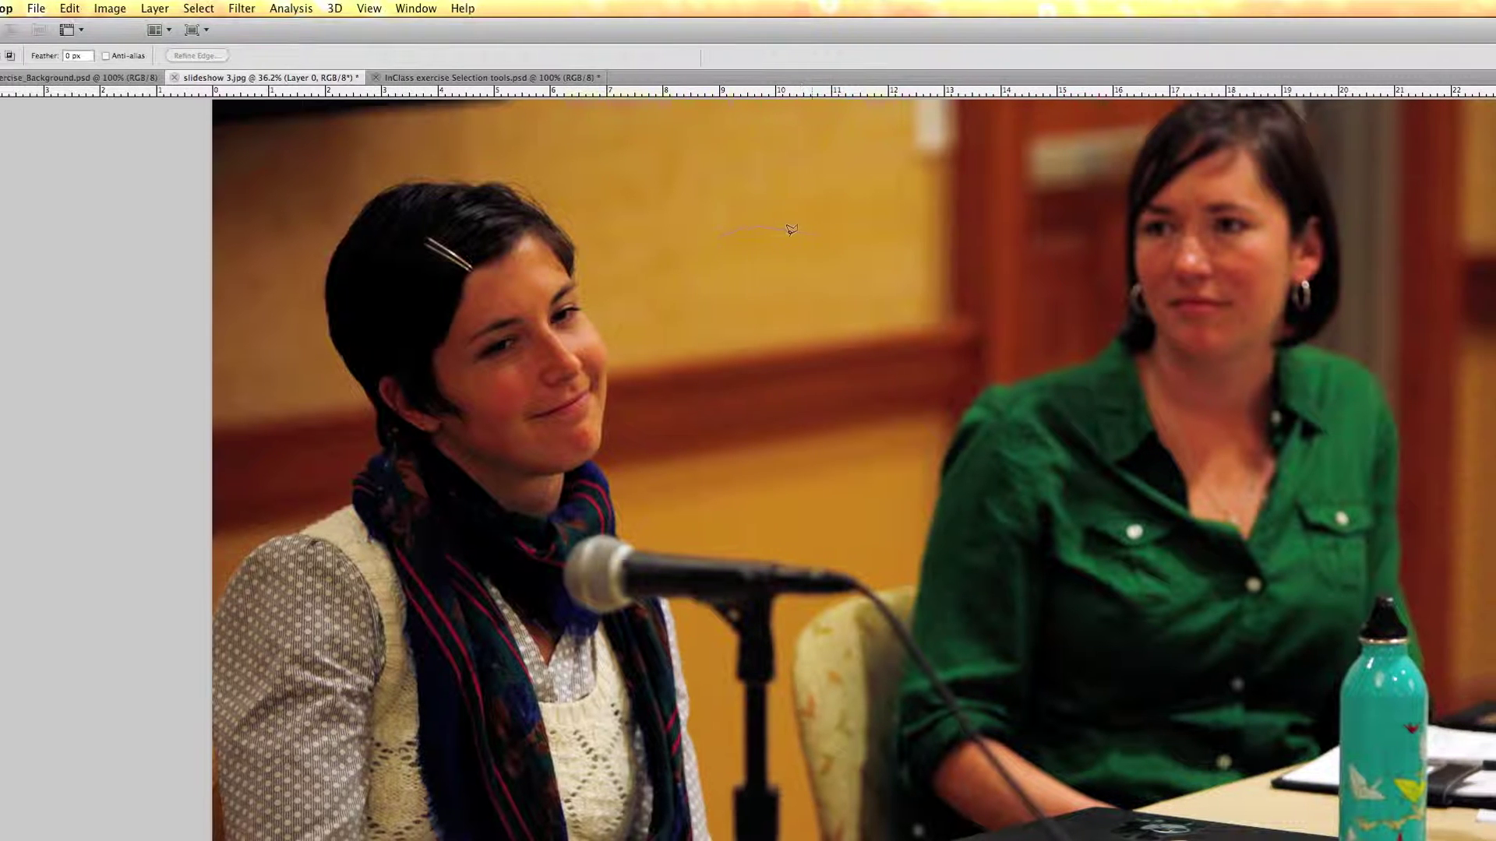
mouse_move(768, 310)
left_mouse_down()
mouse_move(680, 312)
mouse_move(653, 263)
mouse_move(733, 250)
left_mouse_up()
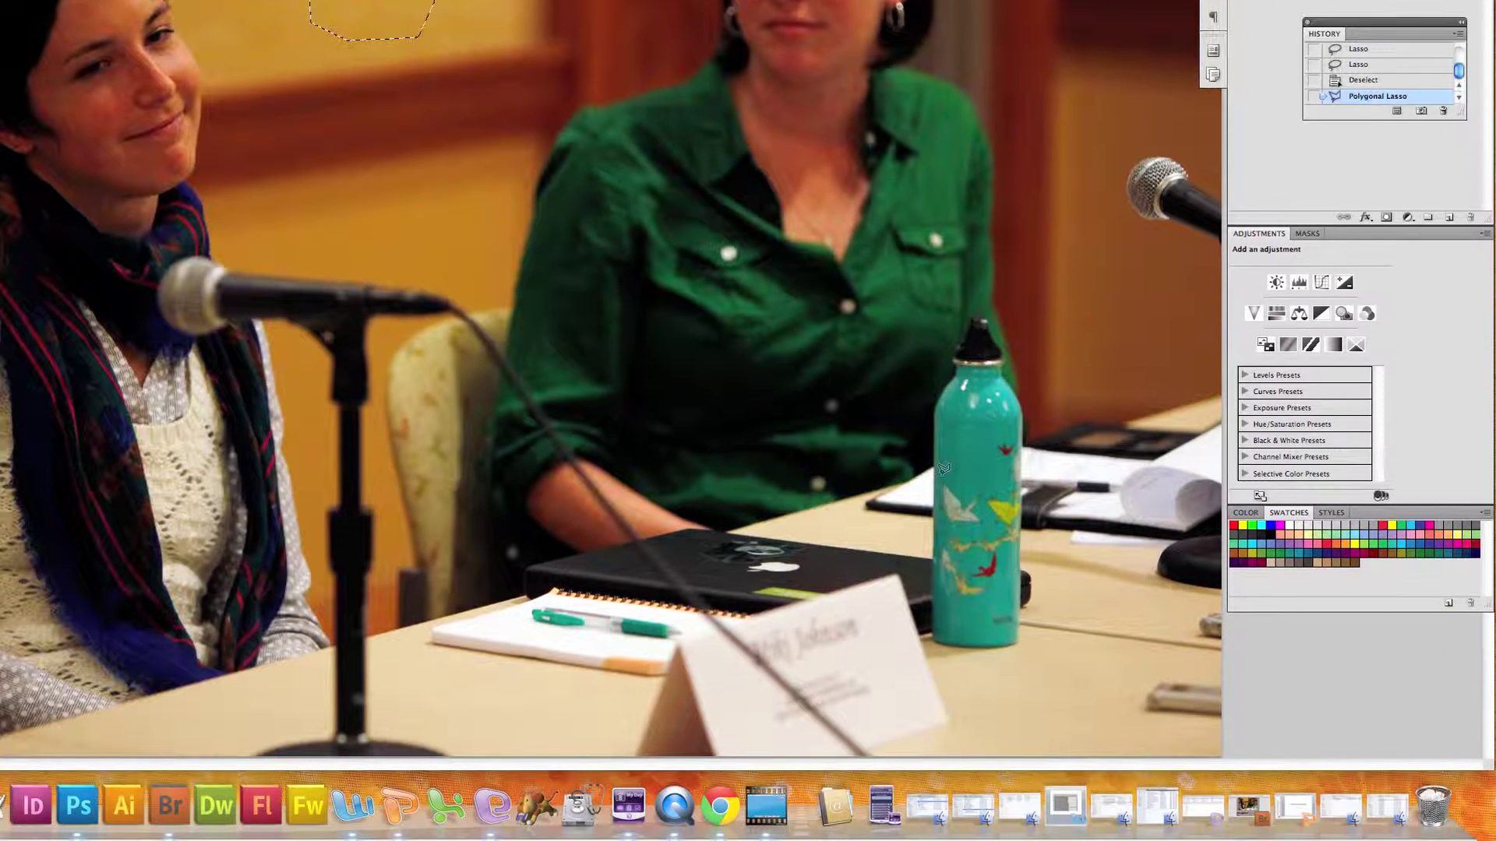
key("super+d")
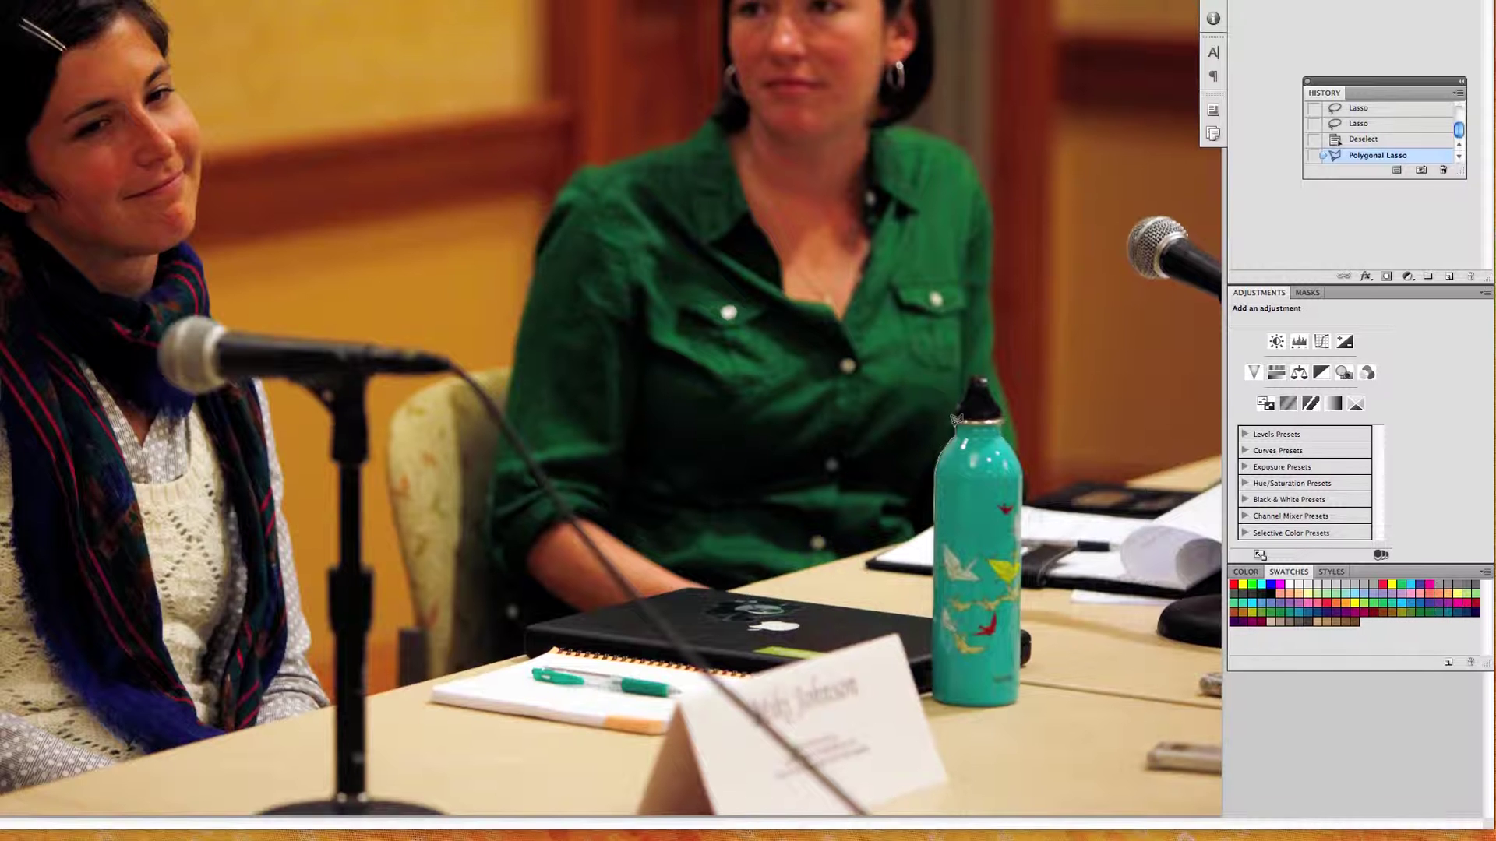
left_click(967, 411)
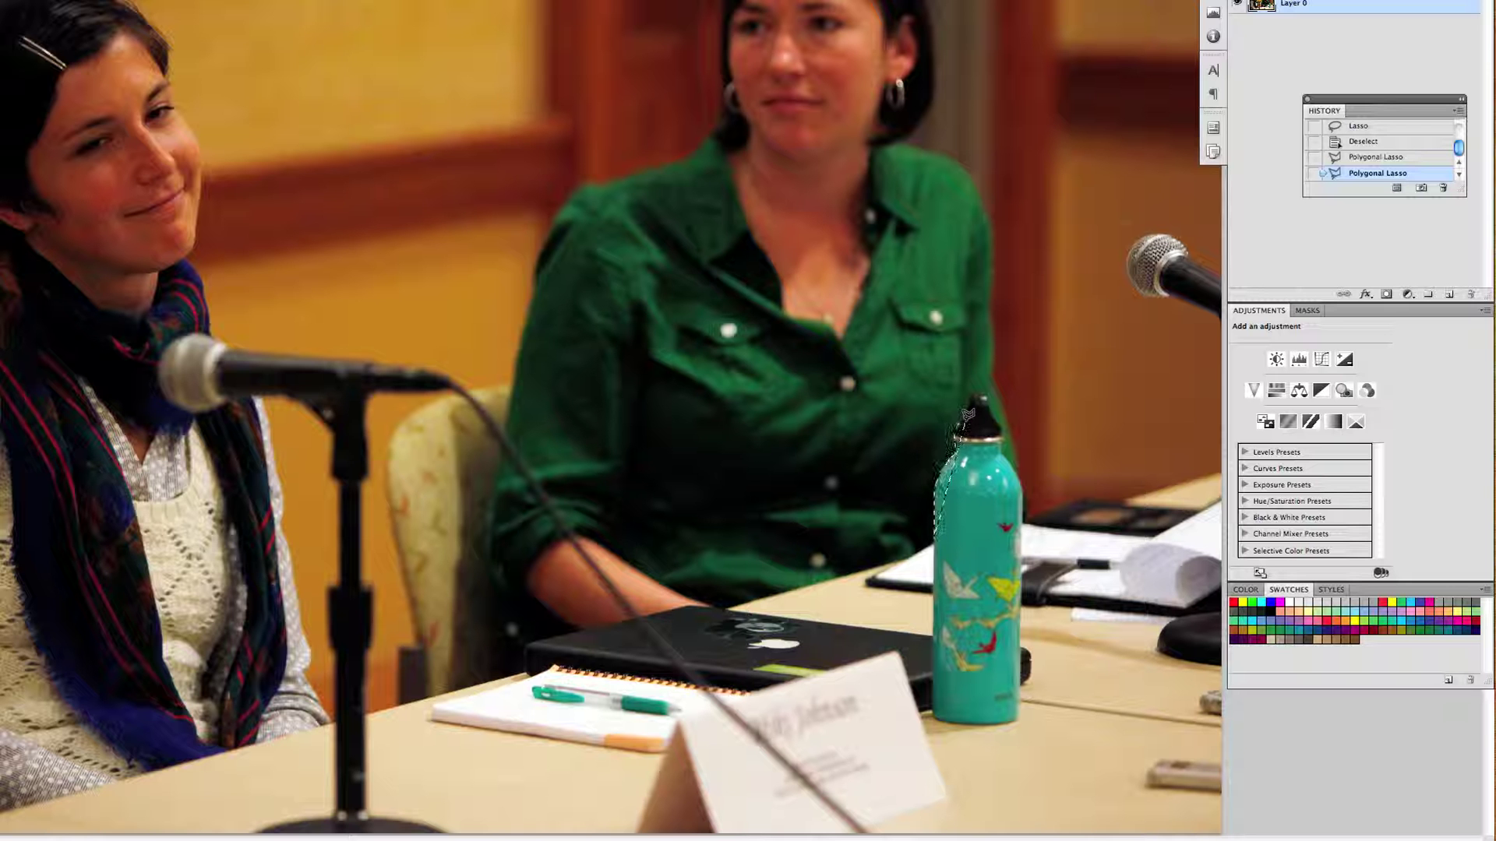
key("ctrl+d")
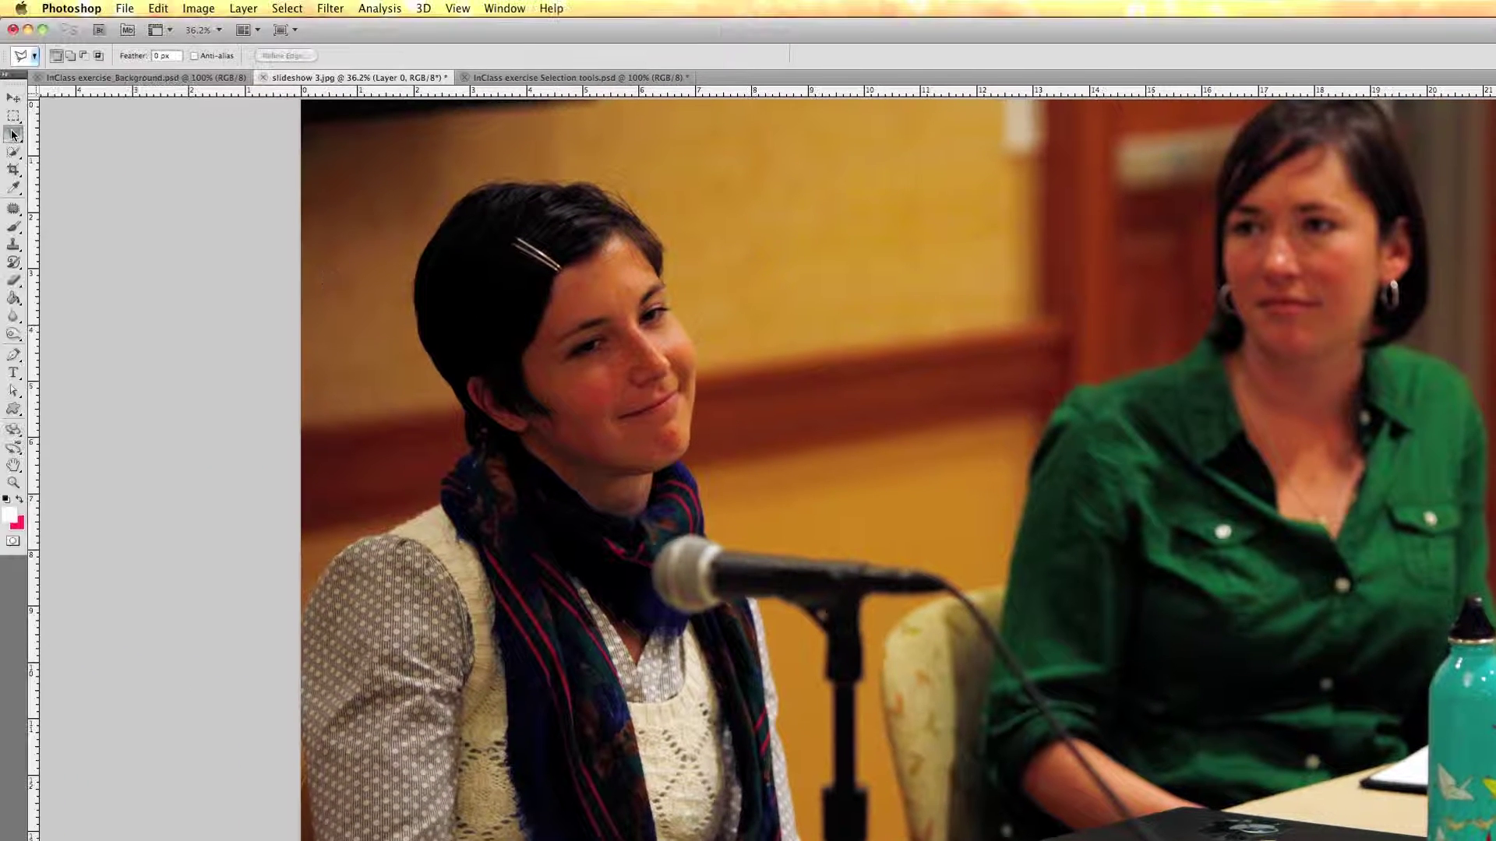
Select the woman in the scarf with her microphone and stand using the Magnetic Lasso, and refine the outline with the Polygonal Lasso.
left_click_drag(12, 134, 75, 161)
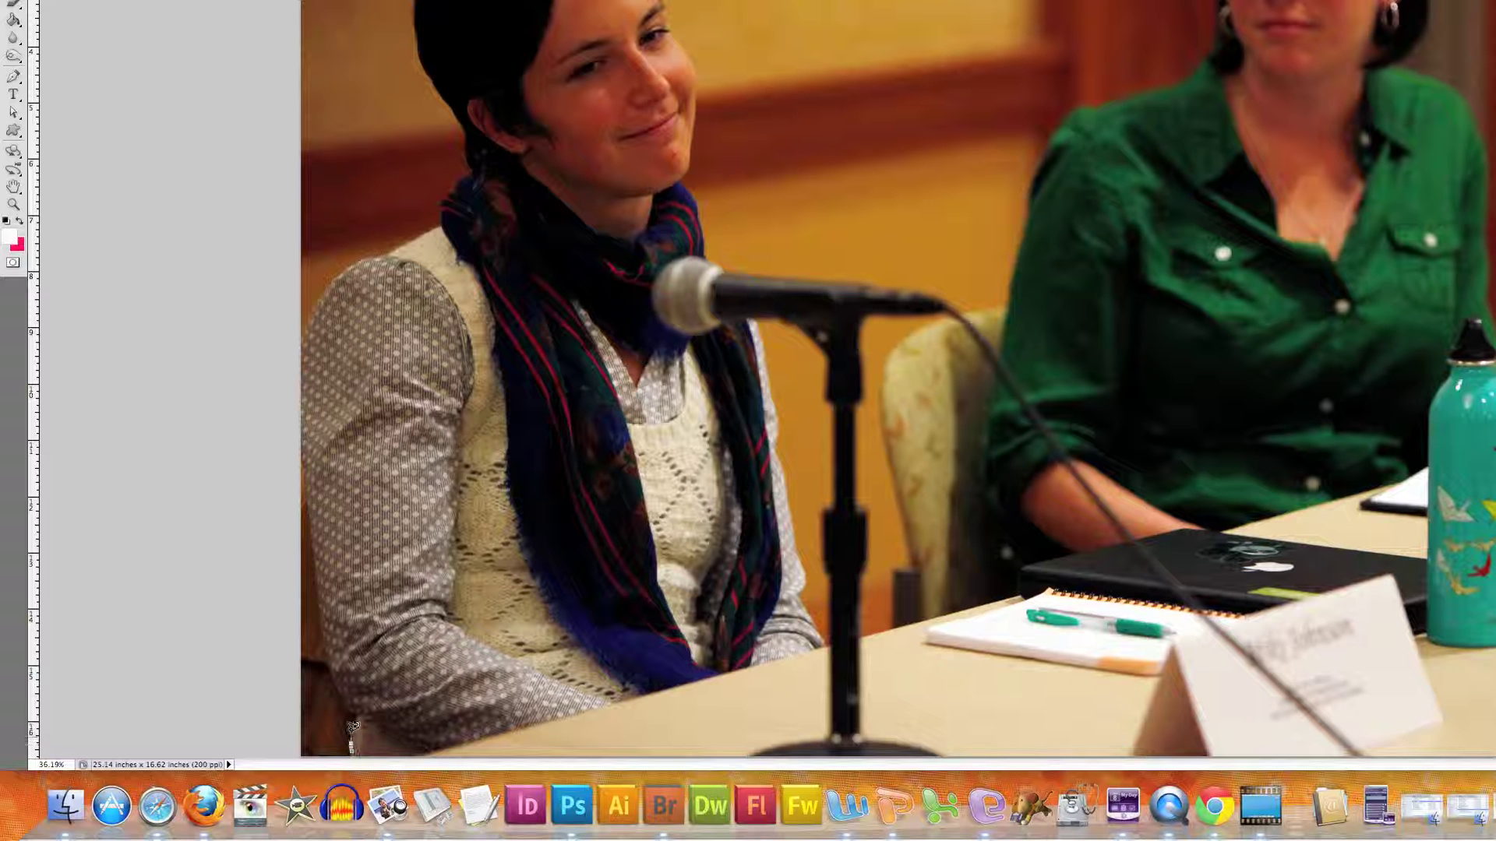
left_click_drag(352, 717, 321, 571)
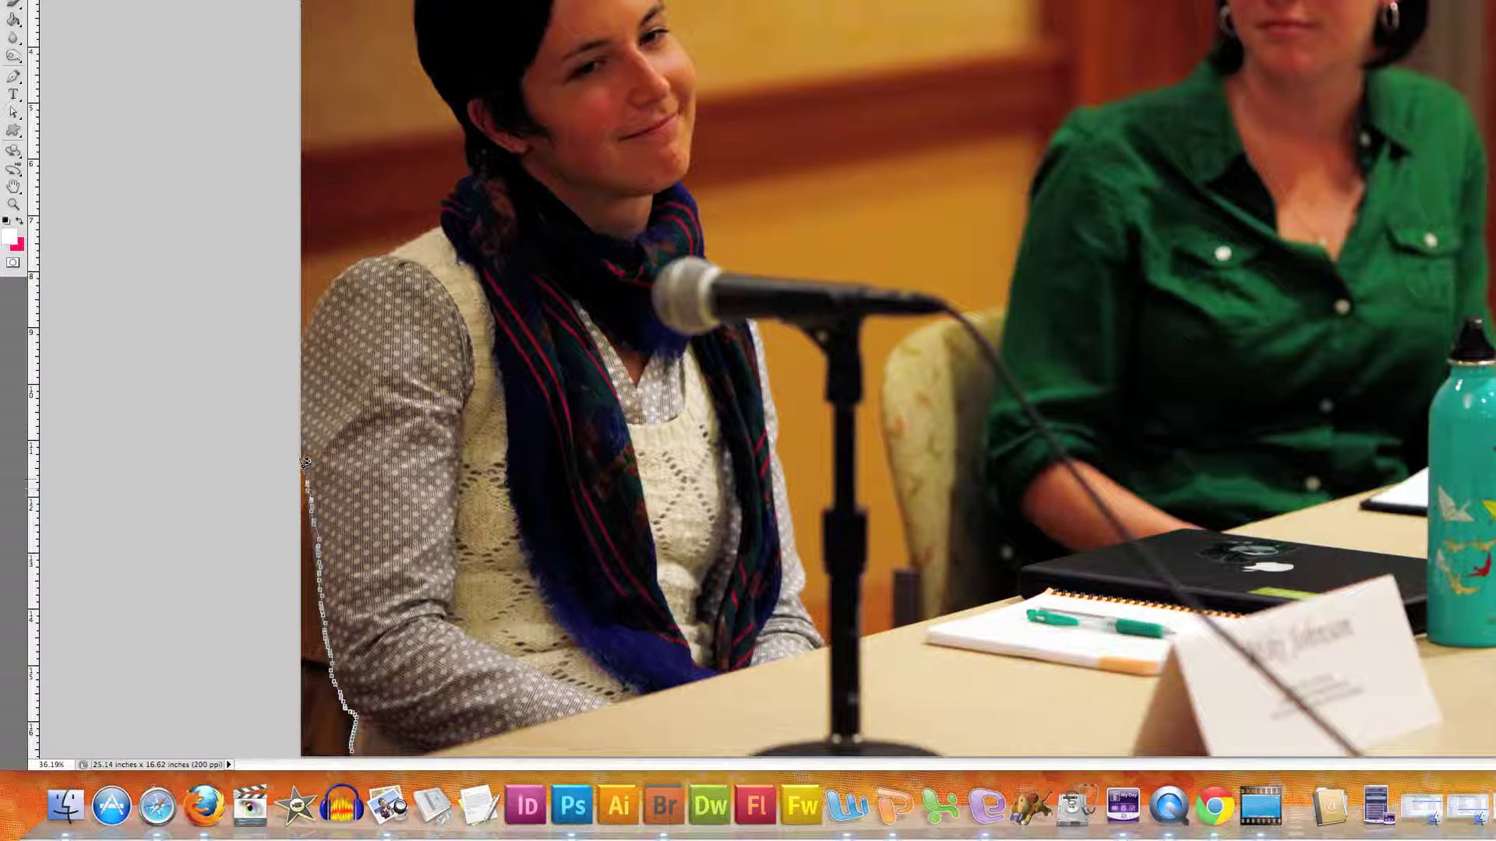
mouse_move(301, 377)
left_mouse_down()
mouse_move(306, 320)
mouse_move(313, 388)
mouse_move(328, 366)
mouse_move(339, 407)
mouse_move(360, 388)
mouse_move(371, 411)
mouse_move(445, 402)
mouse_move(470, 365)
mouse_move(466, 382)
mouse_move(426, 333)
left_mouse_up()
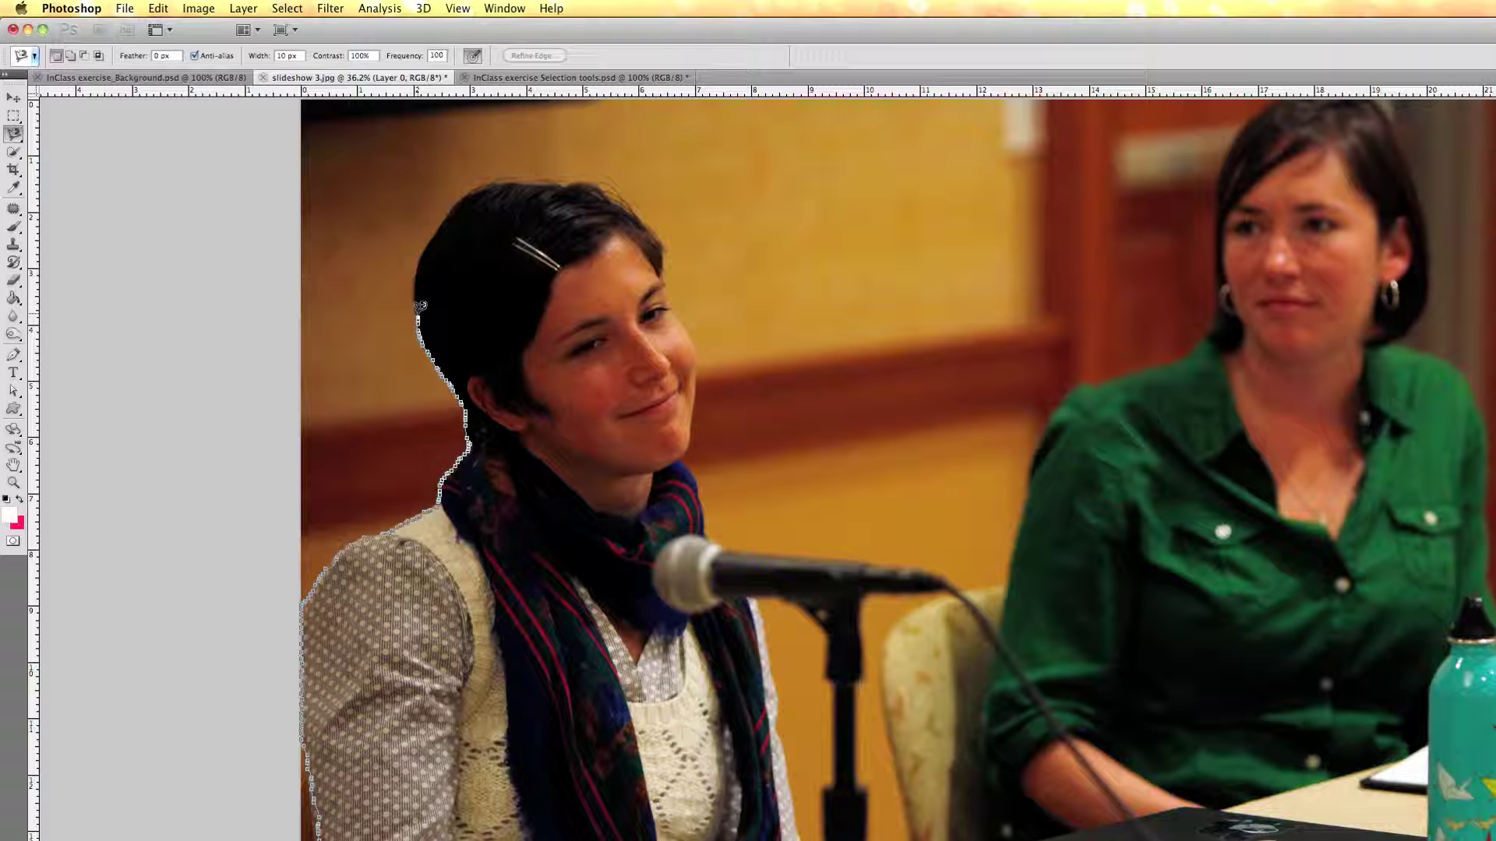
mouse_move(427, 243)
left_mouse_down()
mouse_move(457, 190)
mouse_move(520, 178)
left_mouse_up()
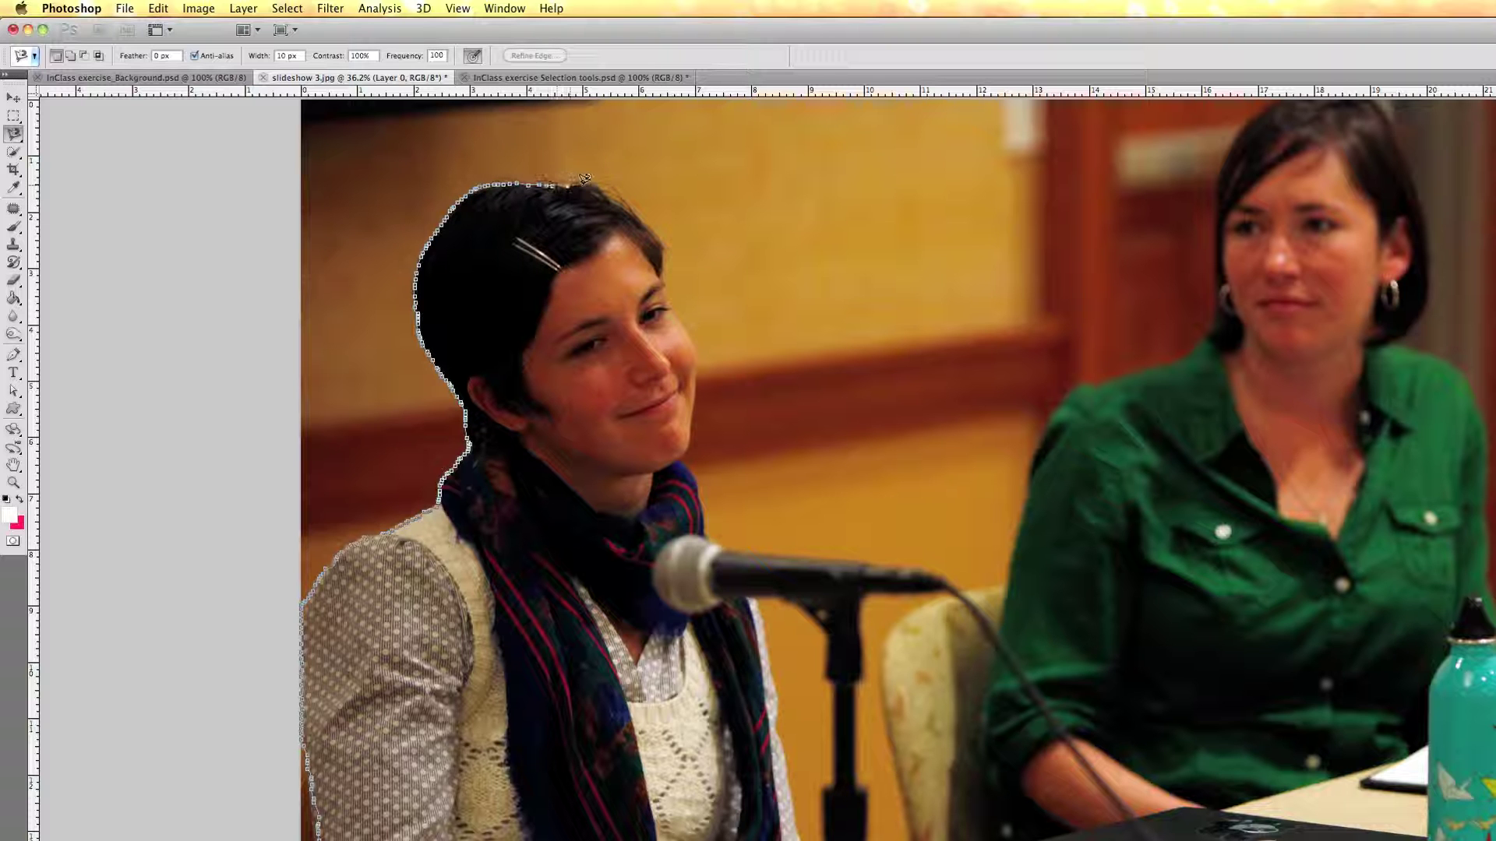
left_click_drag(627, 202, 653, 219)
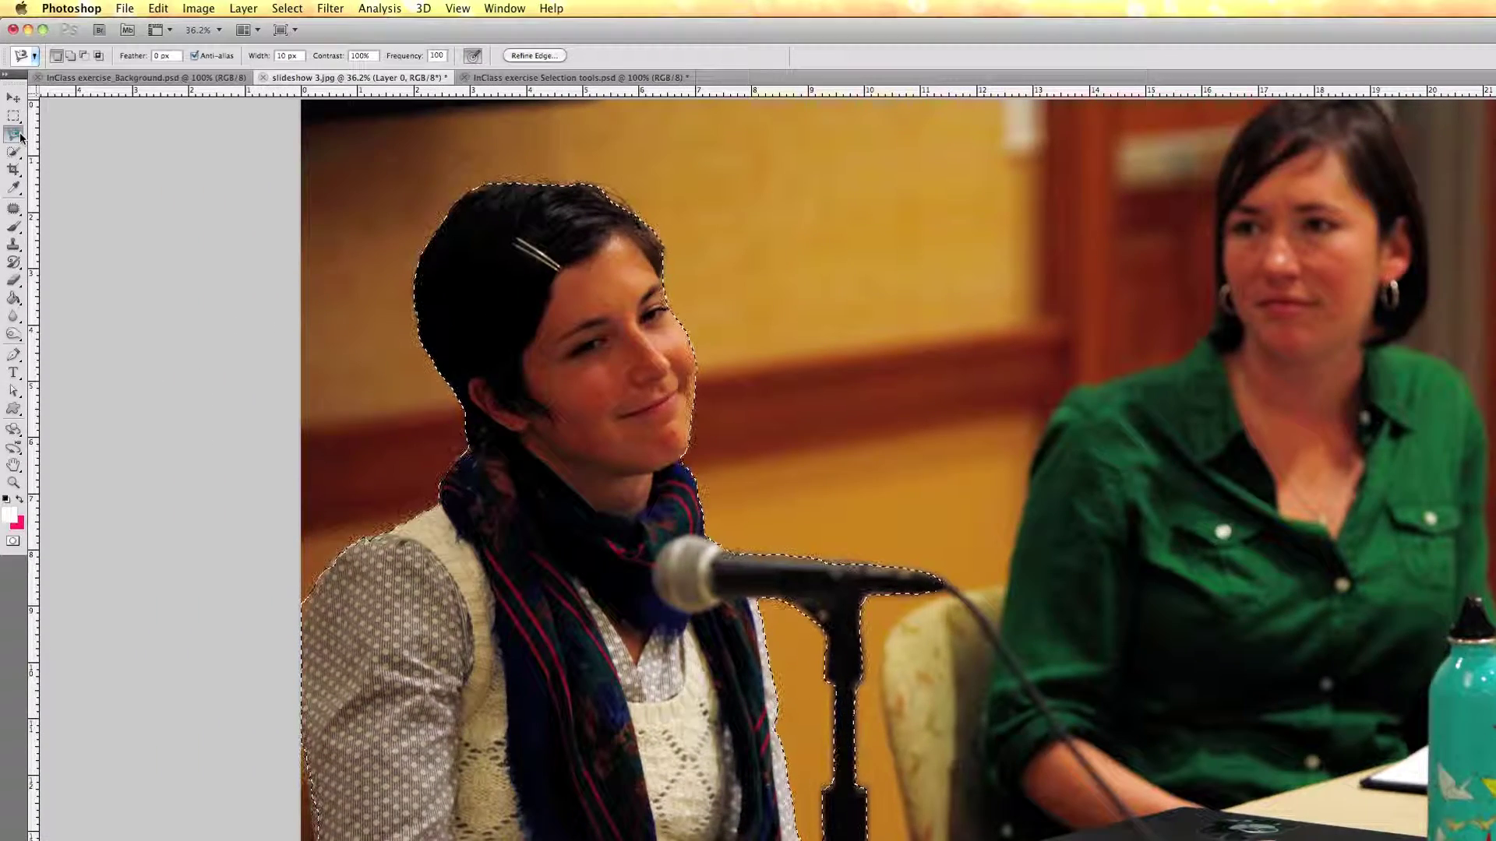
left_click_drag(20, 137, 60, 146)
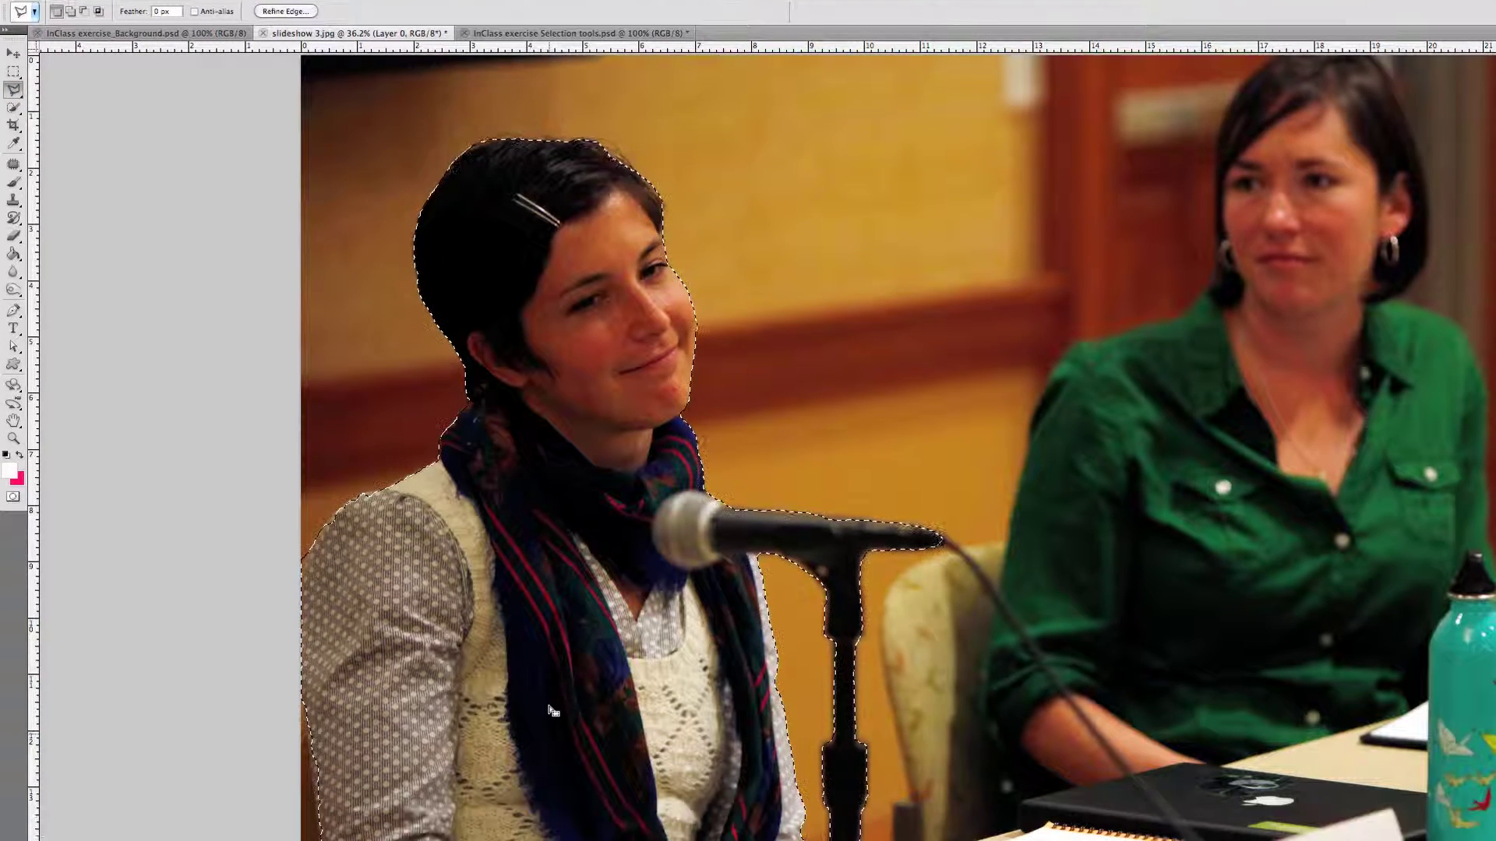
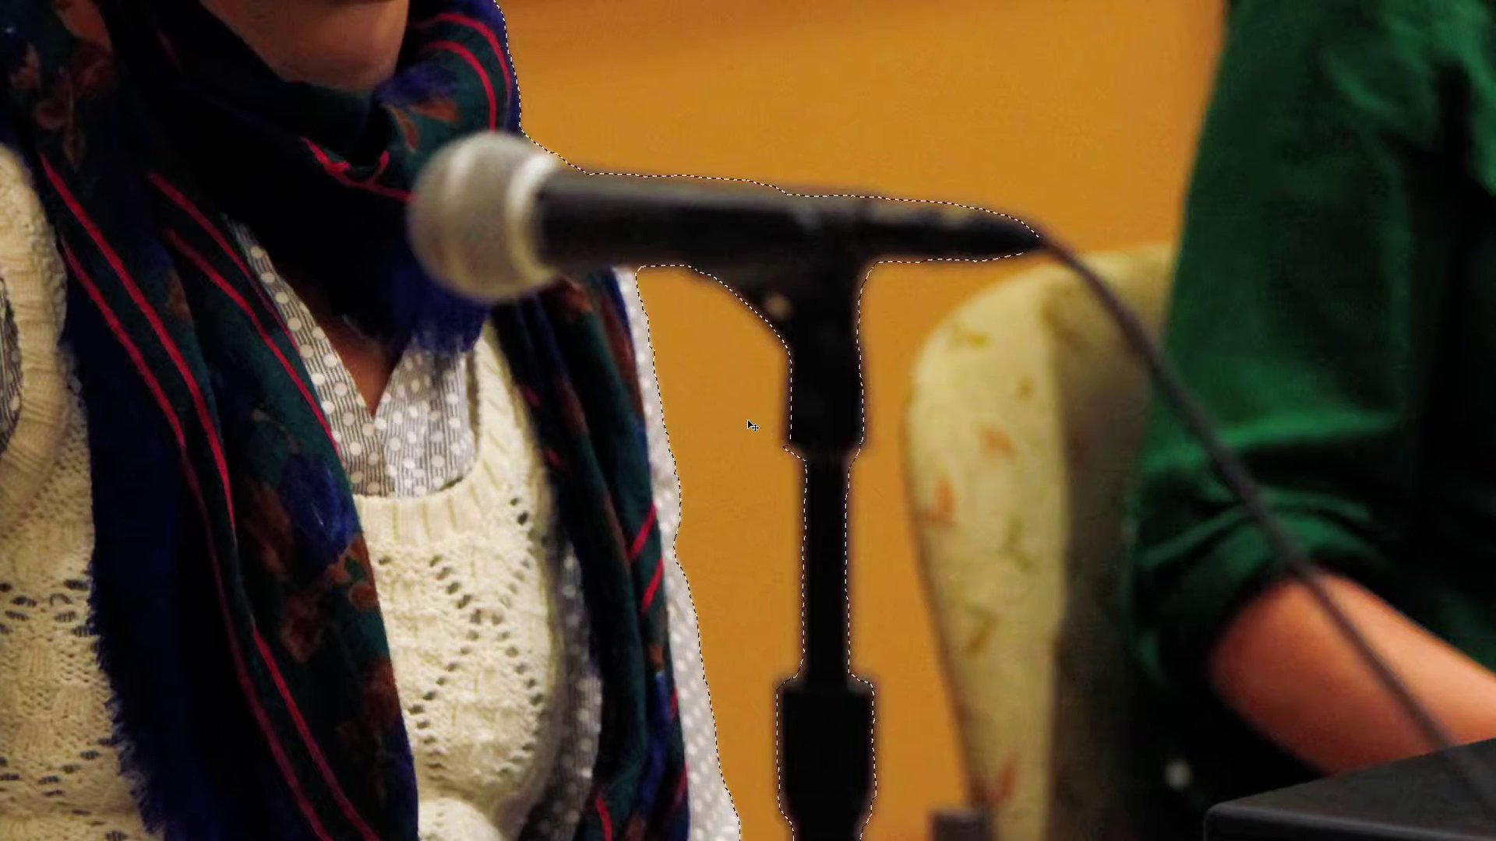
Move the selected woman and microphone from slideshow 3.jpg into InClass exercise_Background.psd as a new layer.
key("ctrl+minus")
key("ctrl+minus")
key("ctrl+minus")
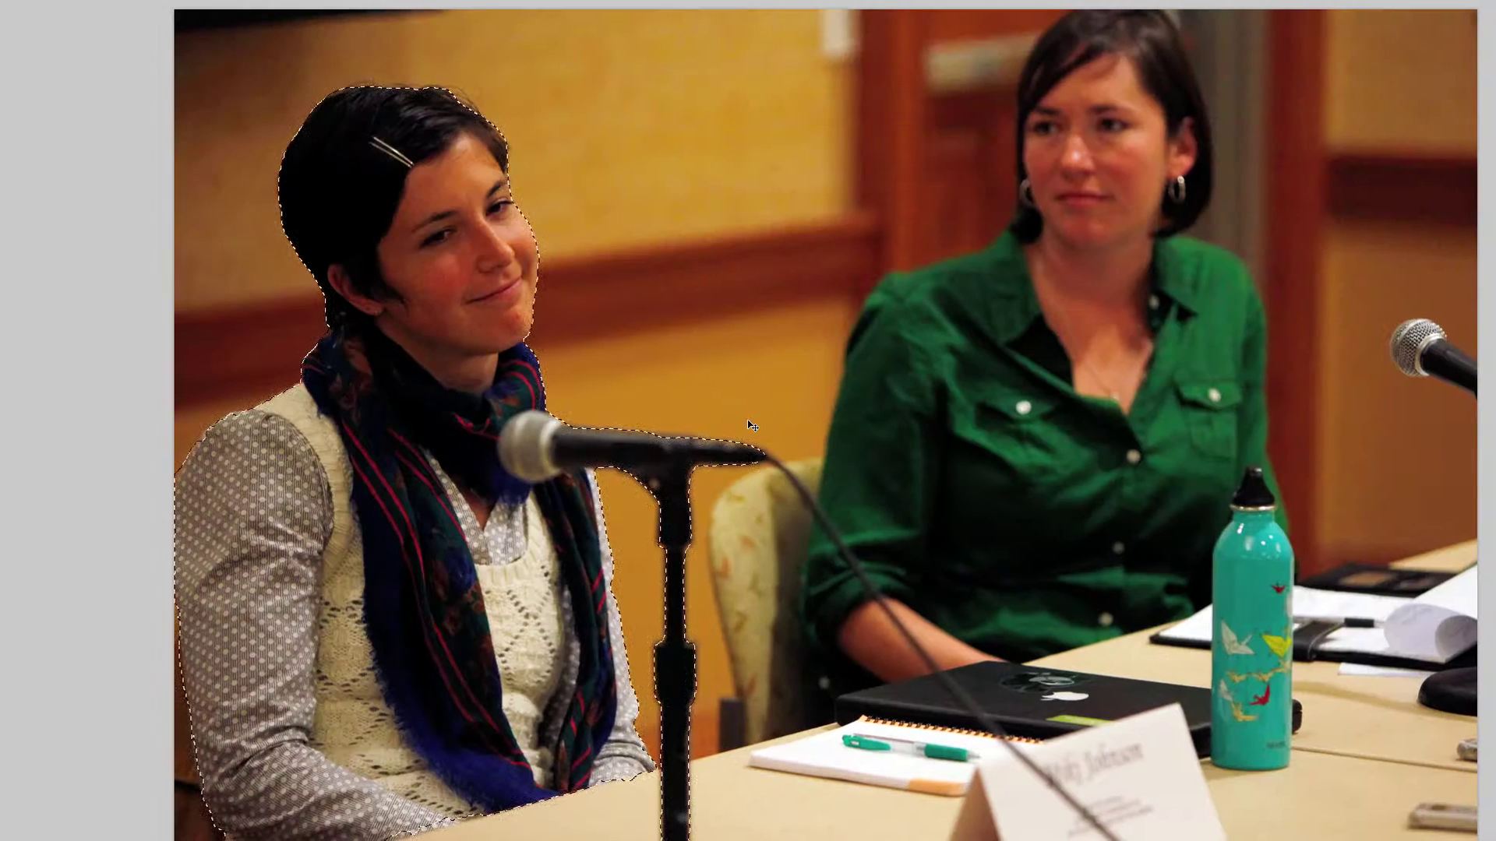
key("ctrl+minus")
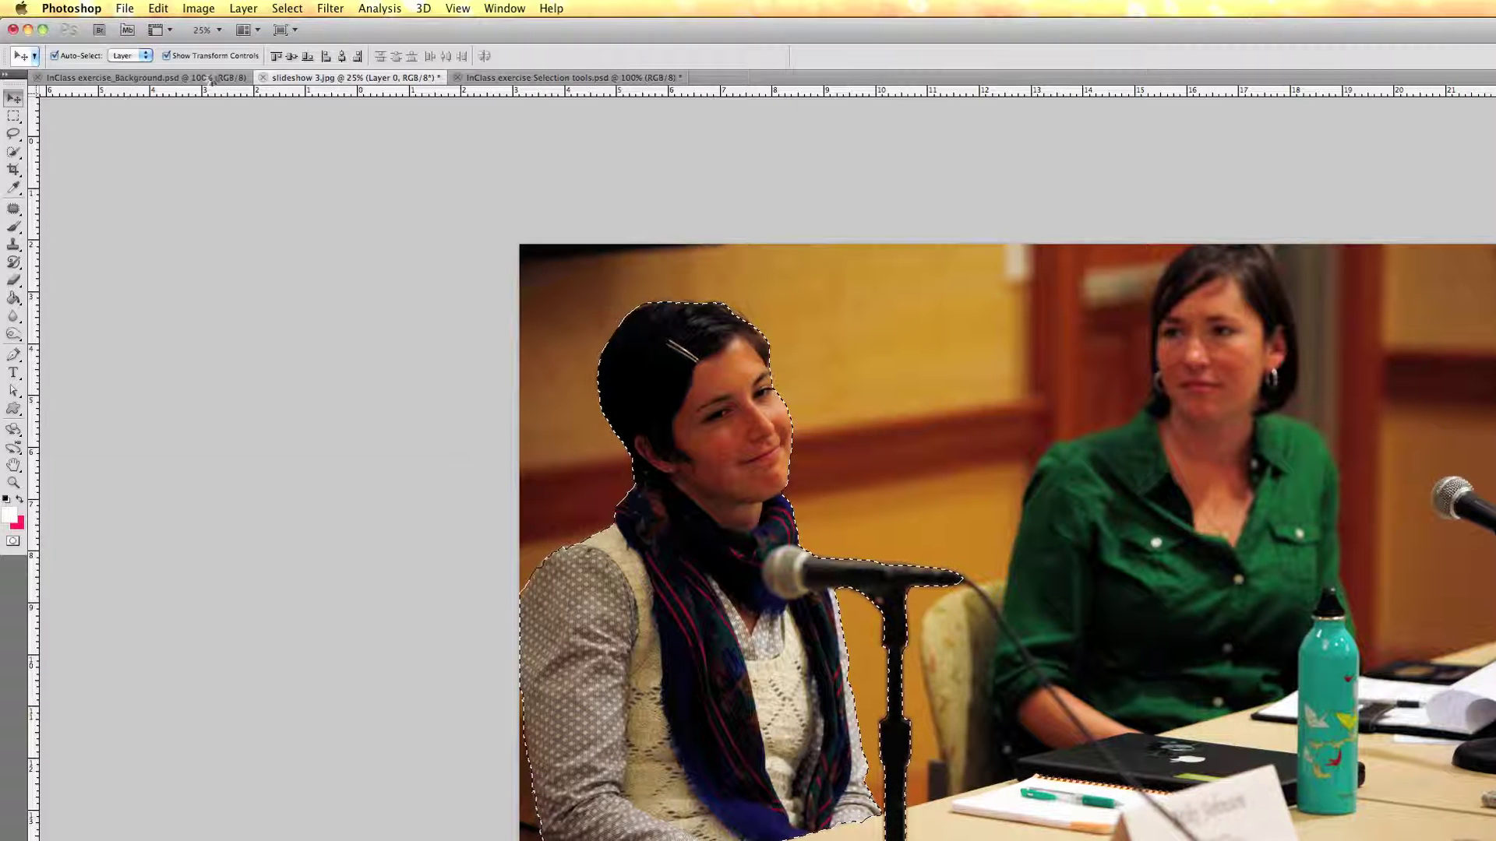
left_click(213, 78)
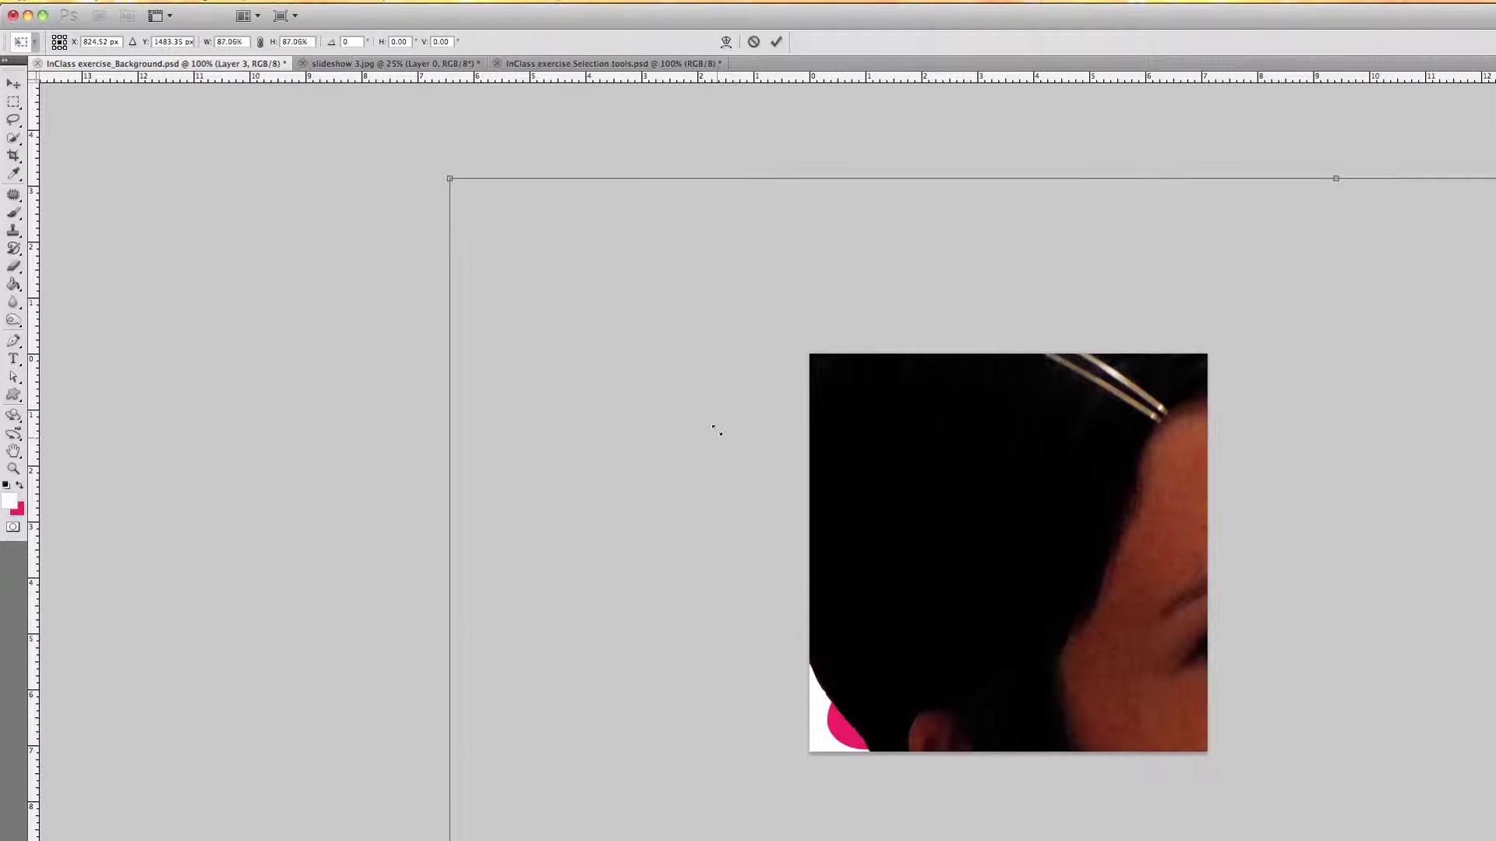
Scale the oversized cutout of the woman proportionally to 40% in width and height.
key("ctrl+z")
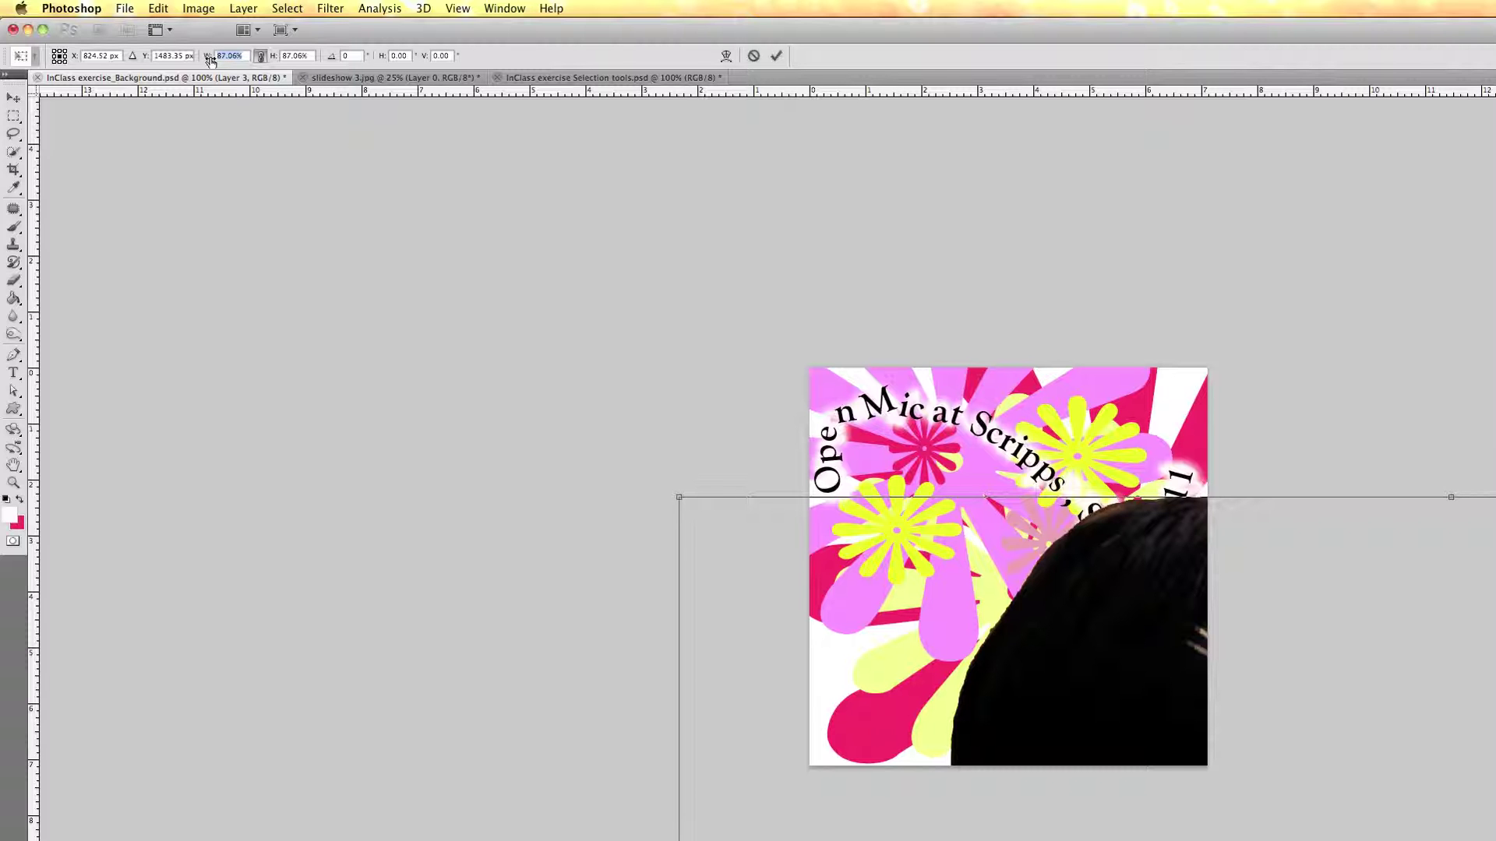
type("40")
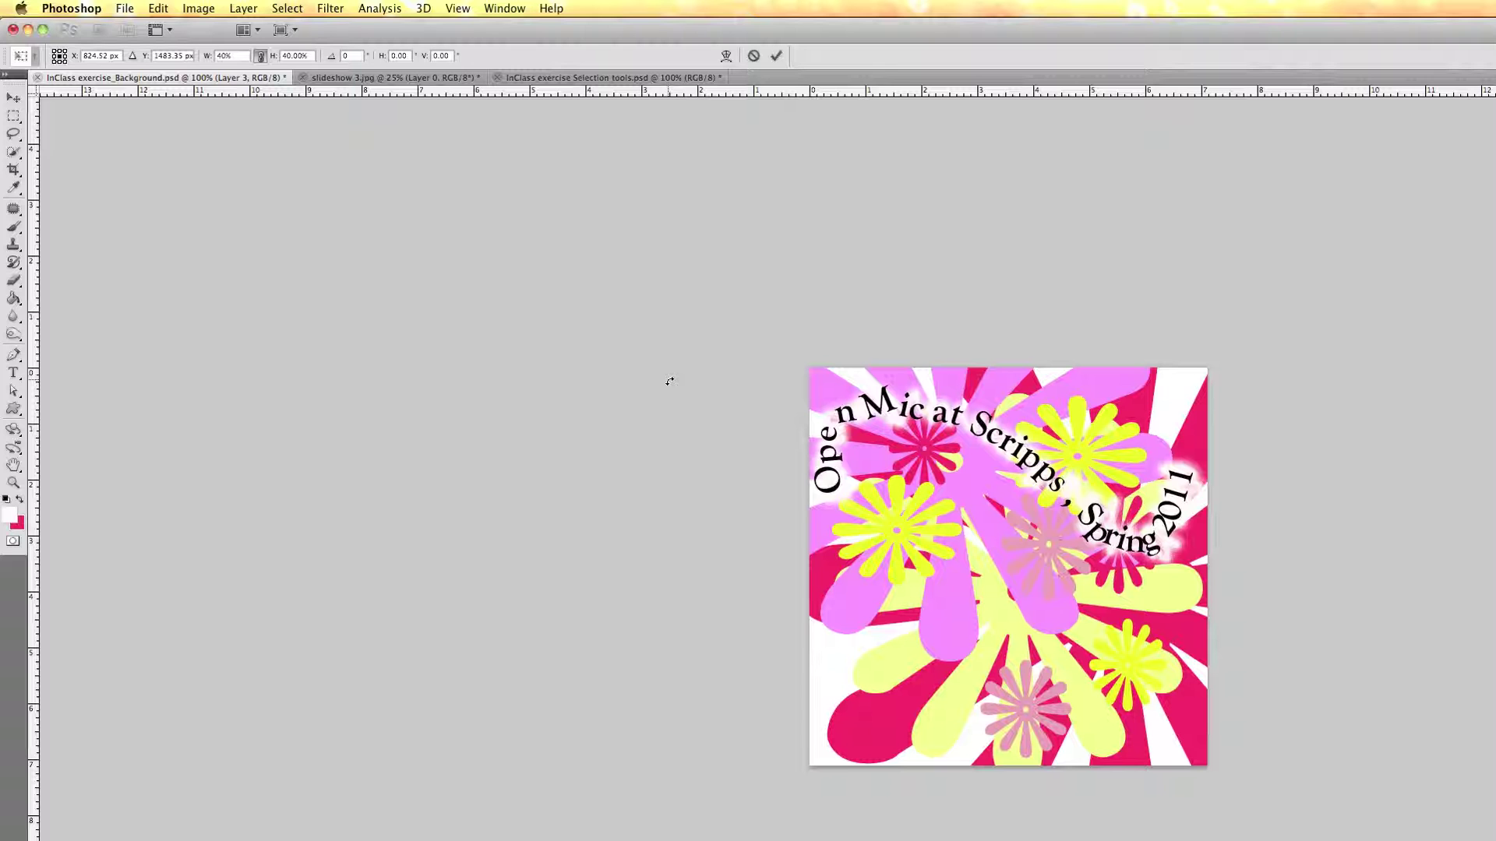
key("super+minus")
key("super+minus")
key("super+minus")
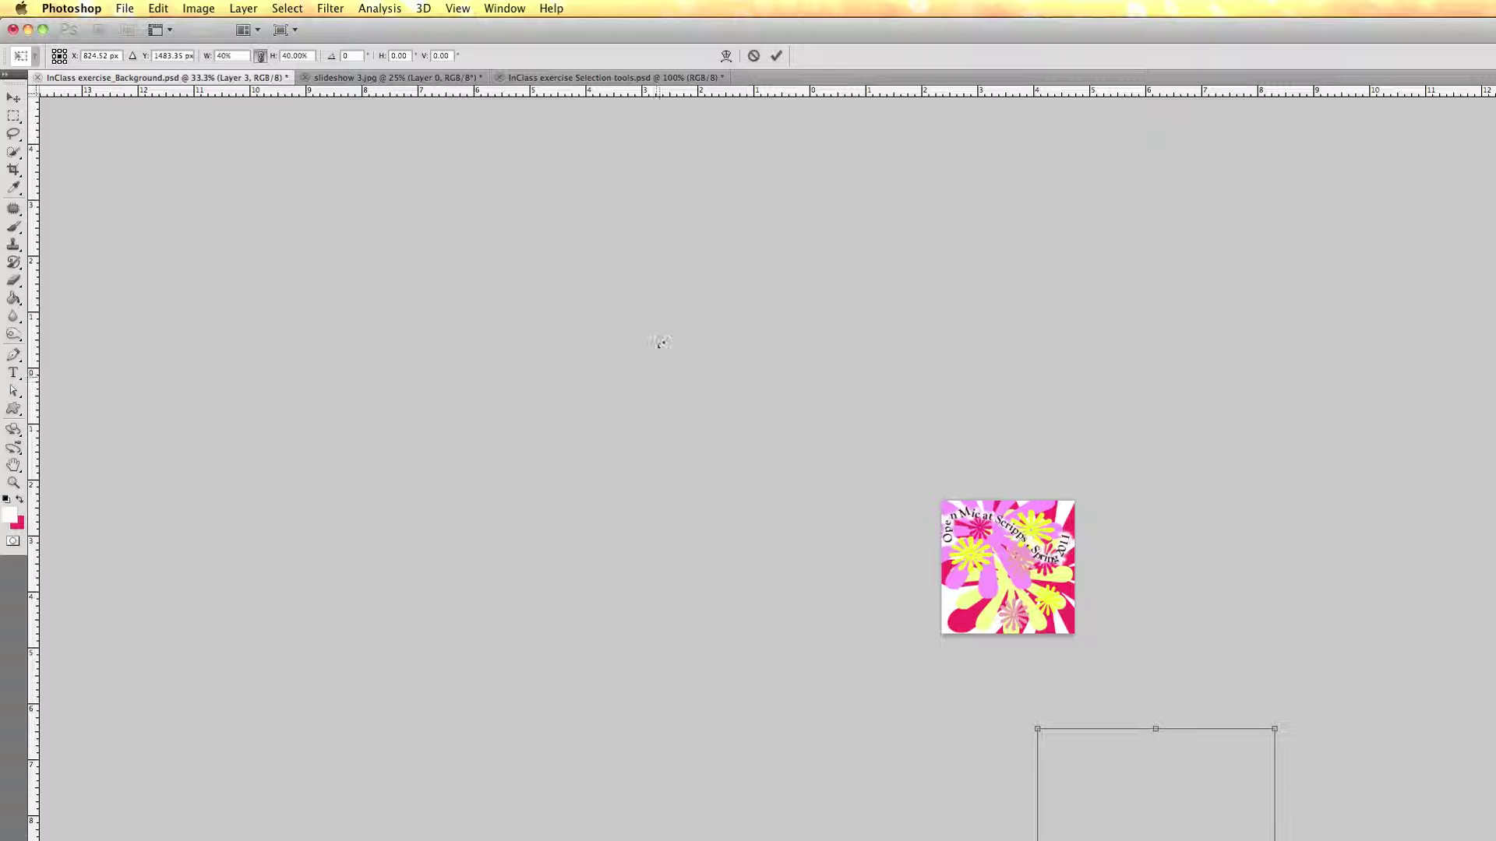
key("f")
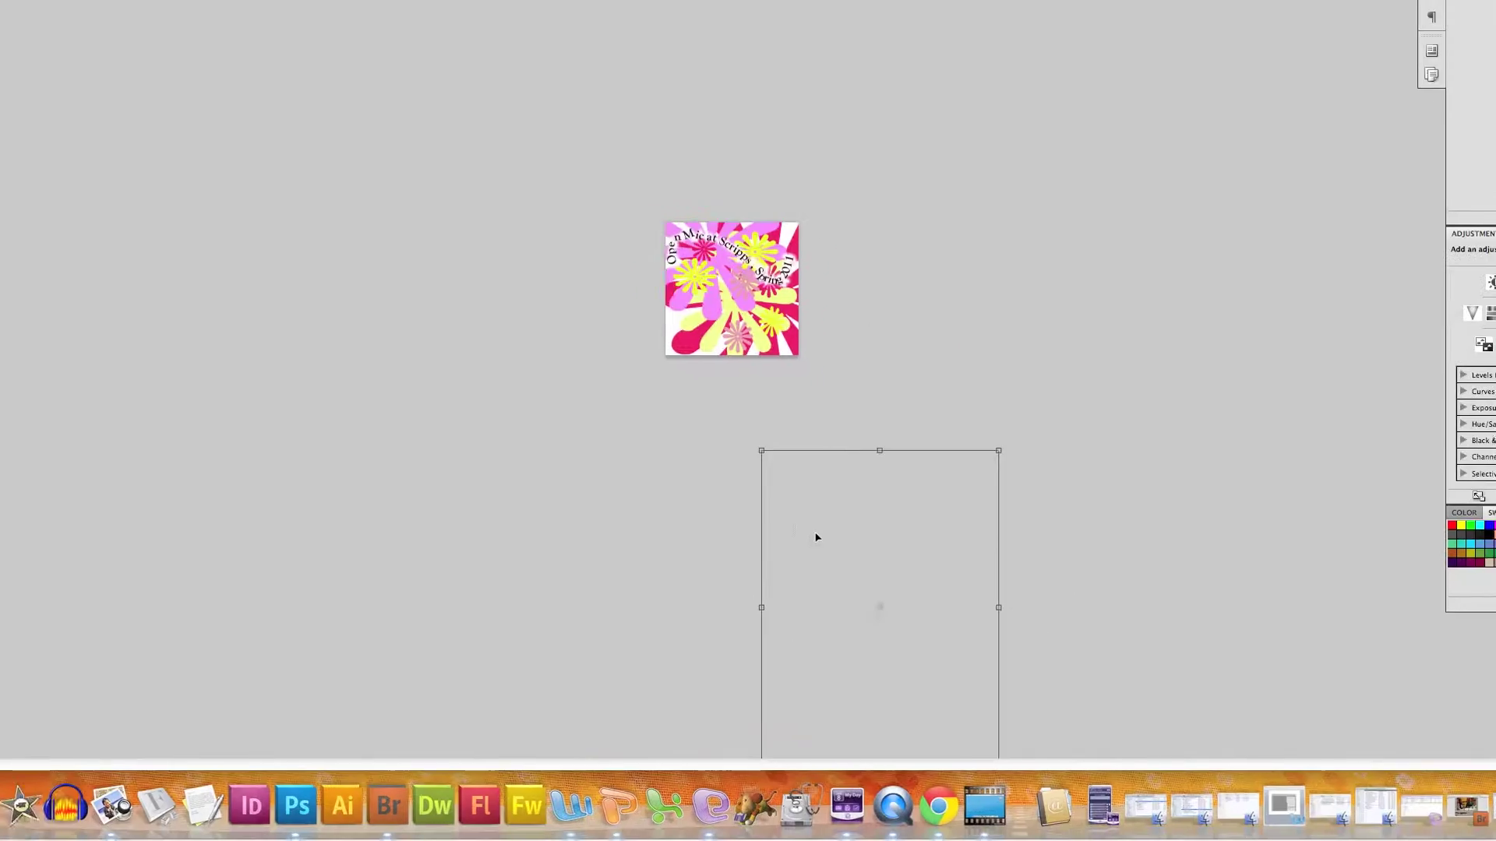
Move the cutout onto the flyer and shrink it proportionally to fit the lower-left area below the curved title.
left_click_drag(804, 538, 690, 325)
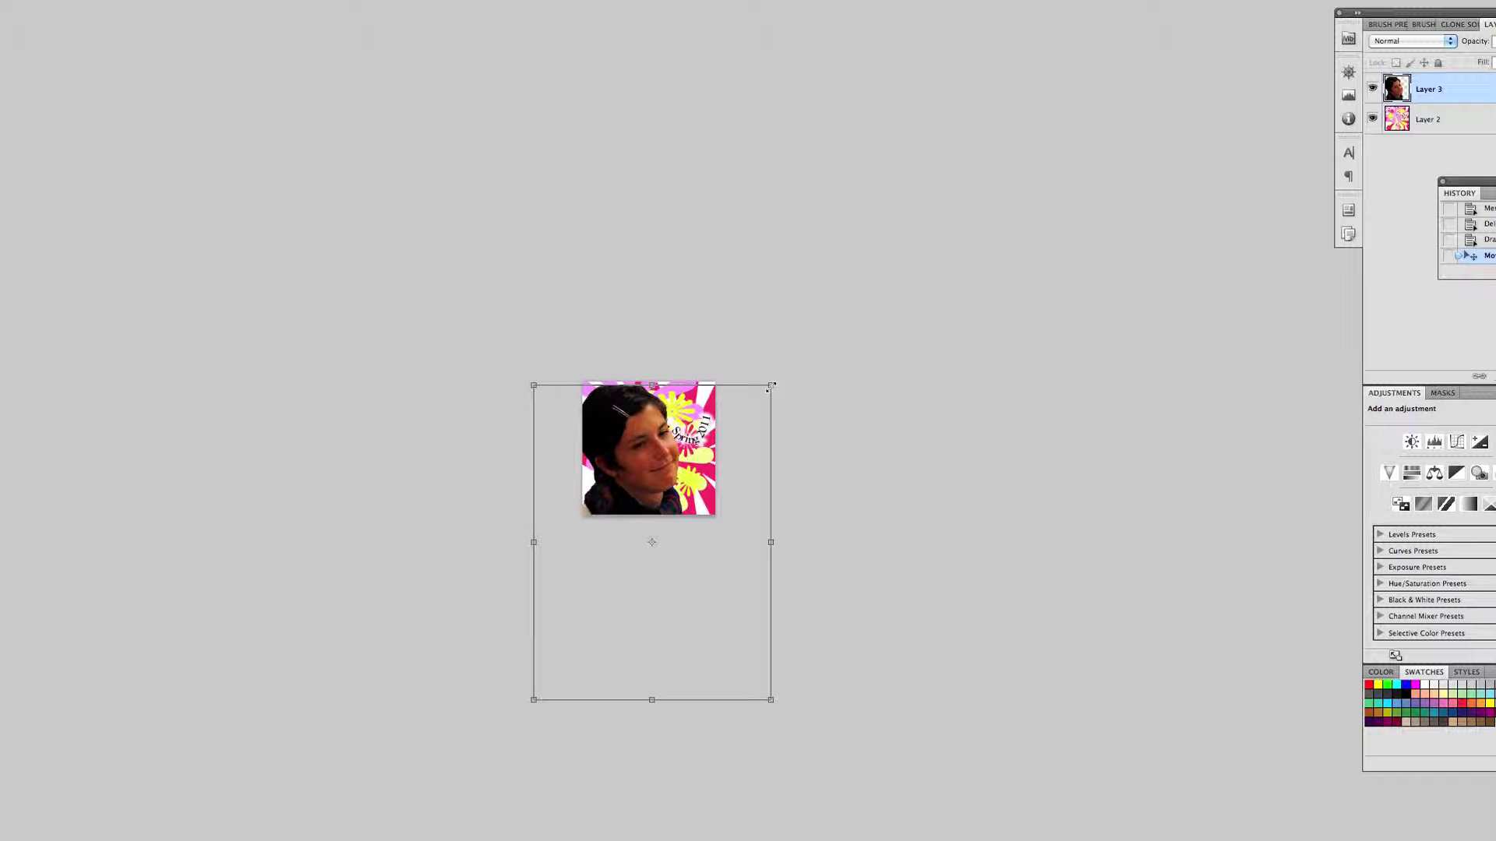
left_click_drag(763, 399, 661, 533)
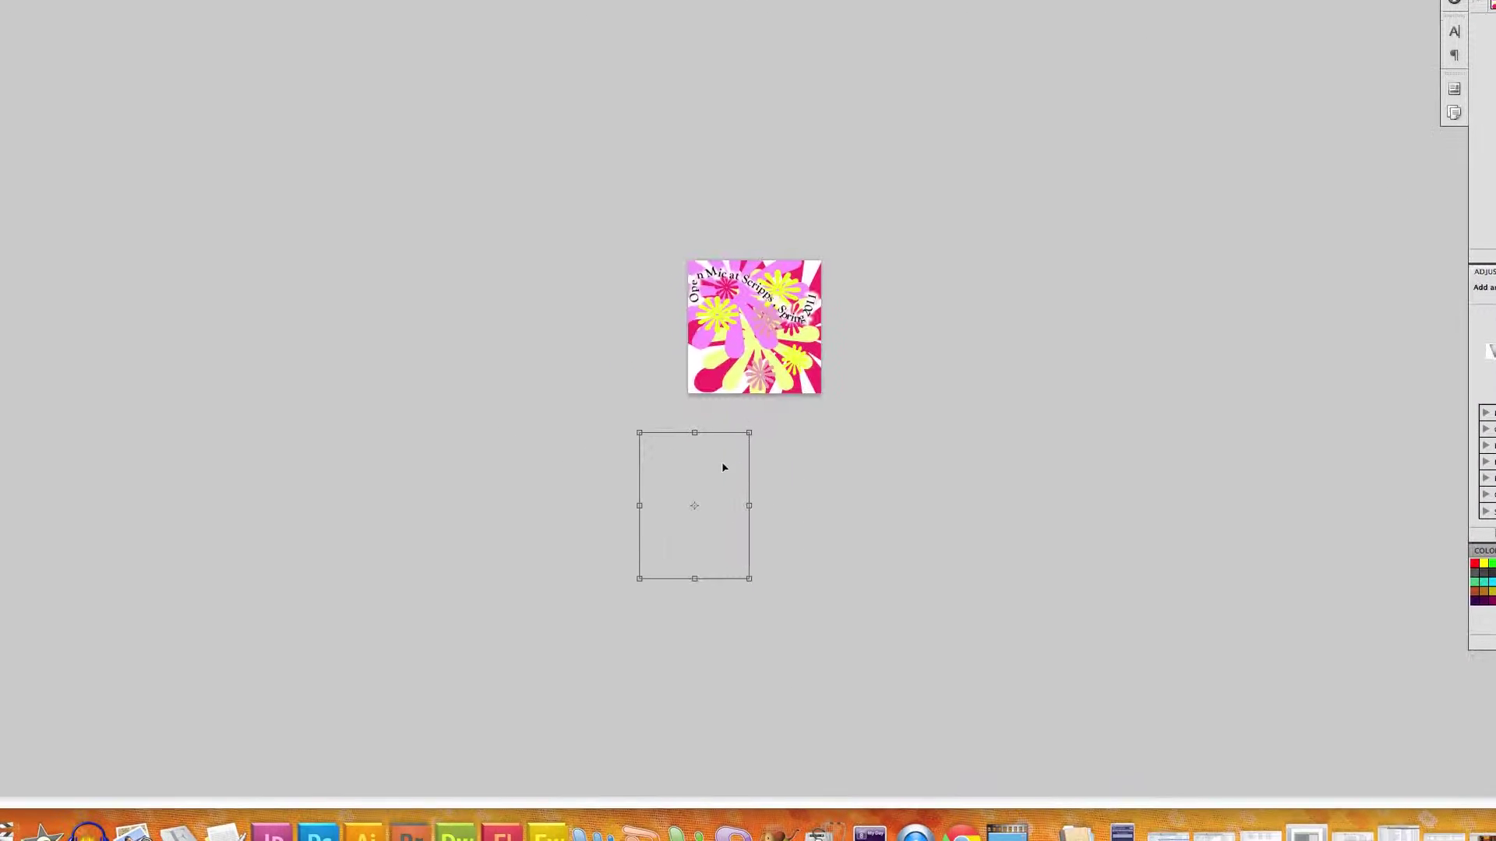
left_click_drag(723, 467, 752, 422)
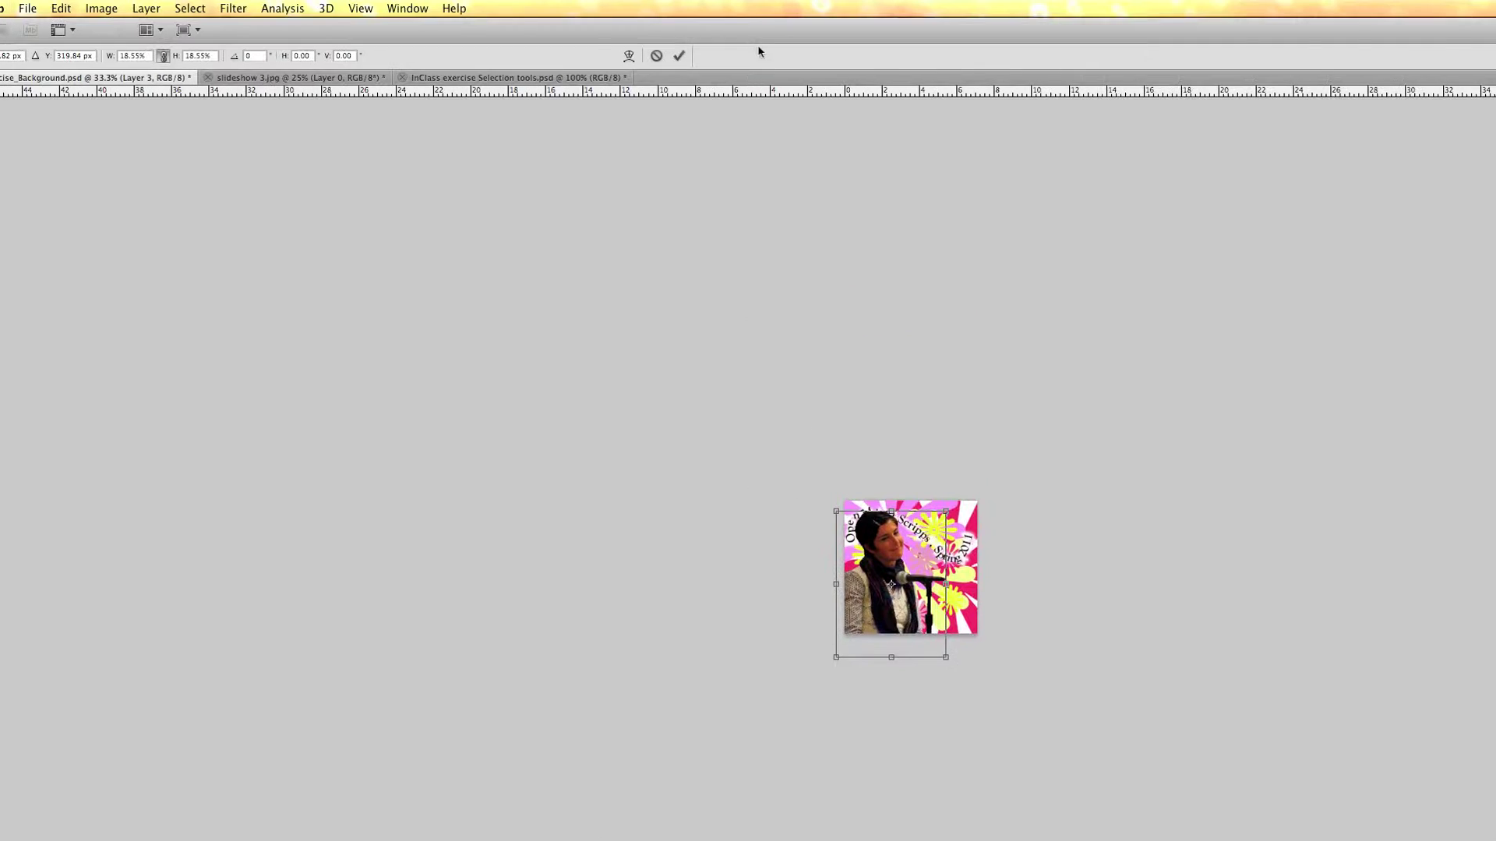
left_click(699, 55)
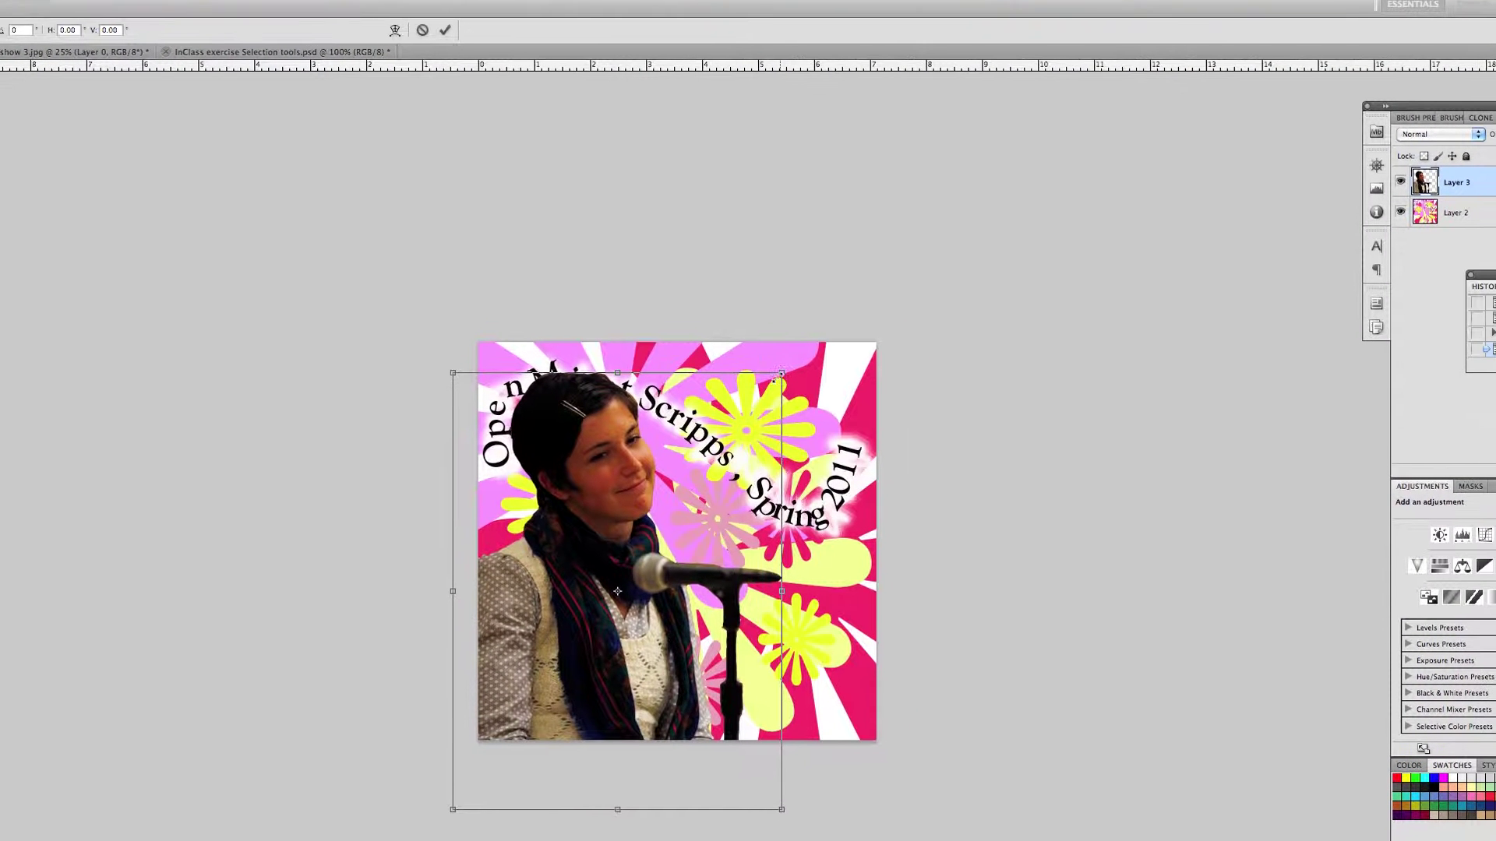
left_click_drag(753, 417, 709, 474)
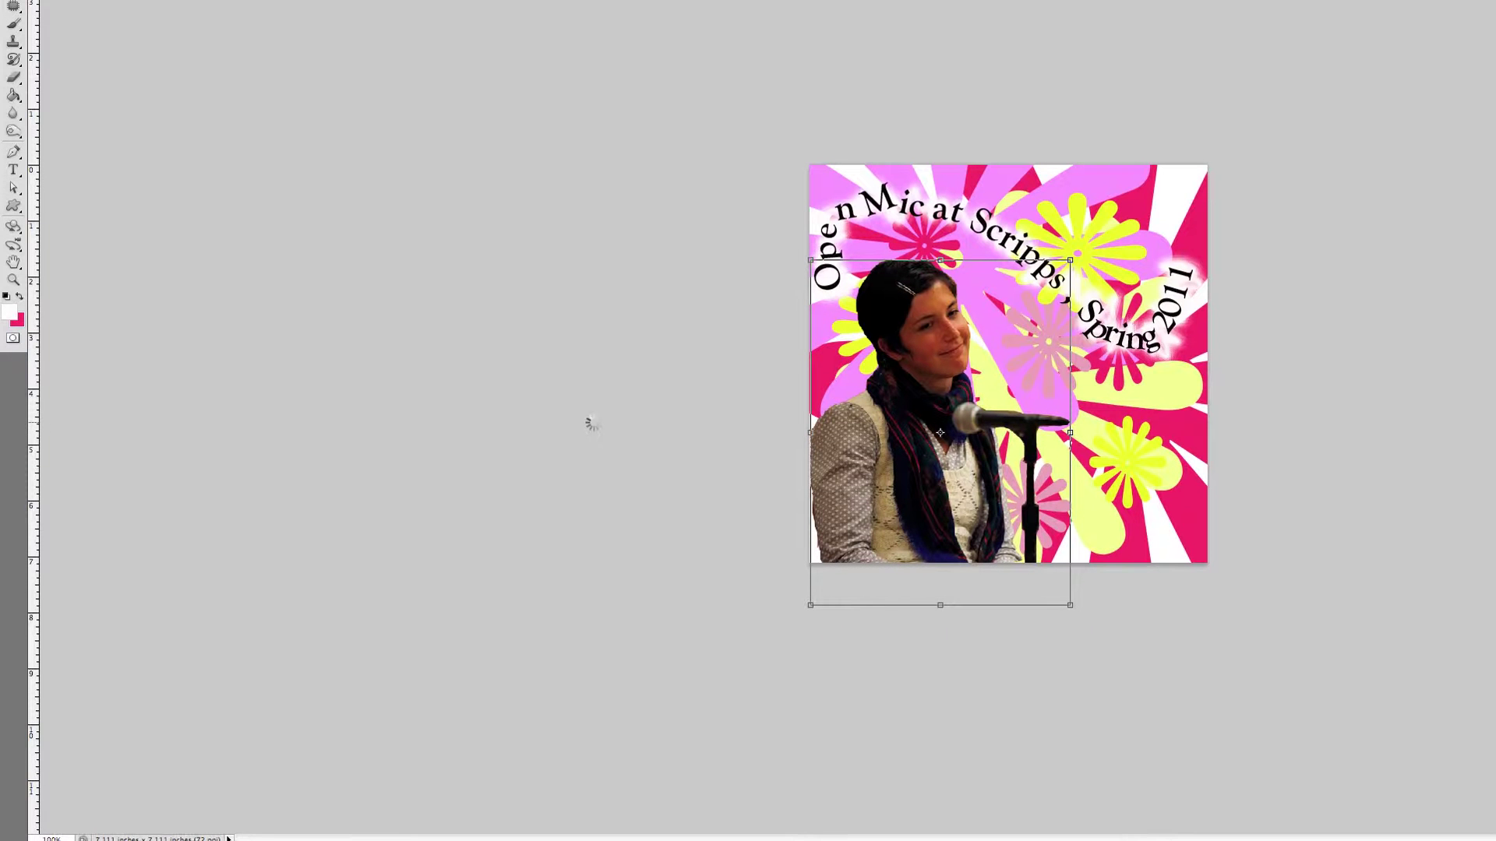
key("Return")
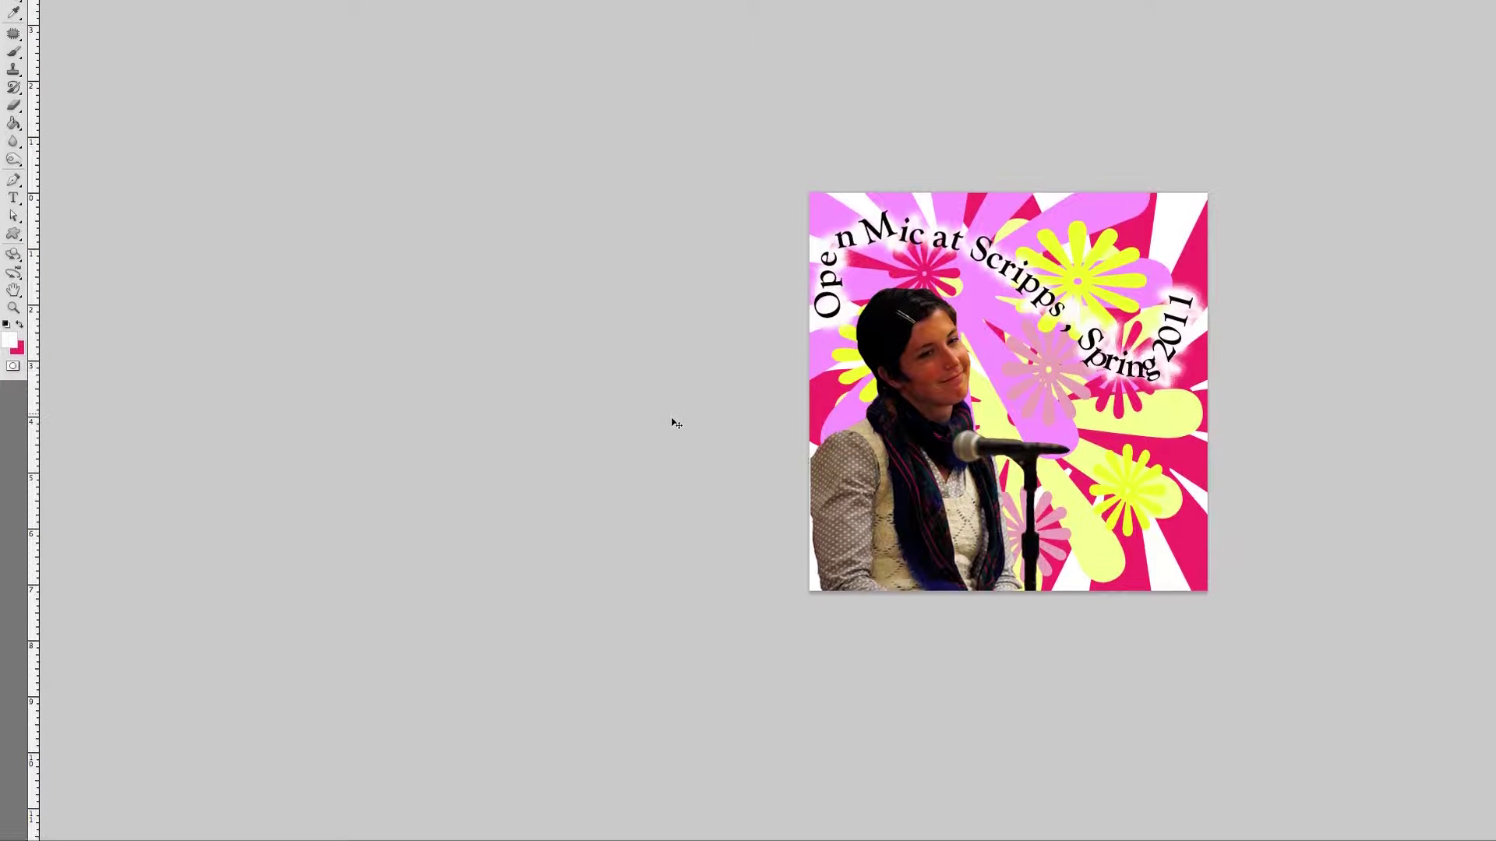